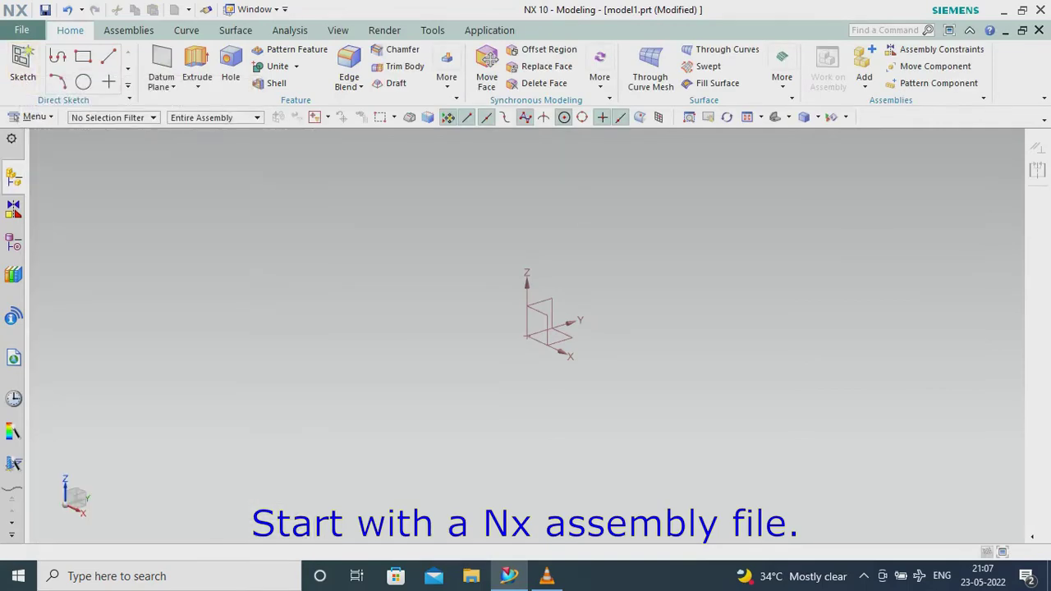
Step: Save As cover_fixture, deleting the old cover_fixture file in the fixture folder first
{"action": "left_click", "coordinate": [22, 30]}
{"action": "left_click", "coordinate": [216, 123]}
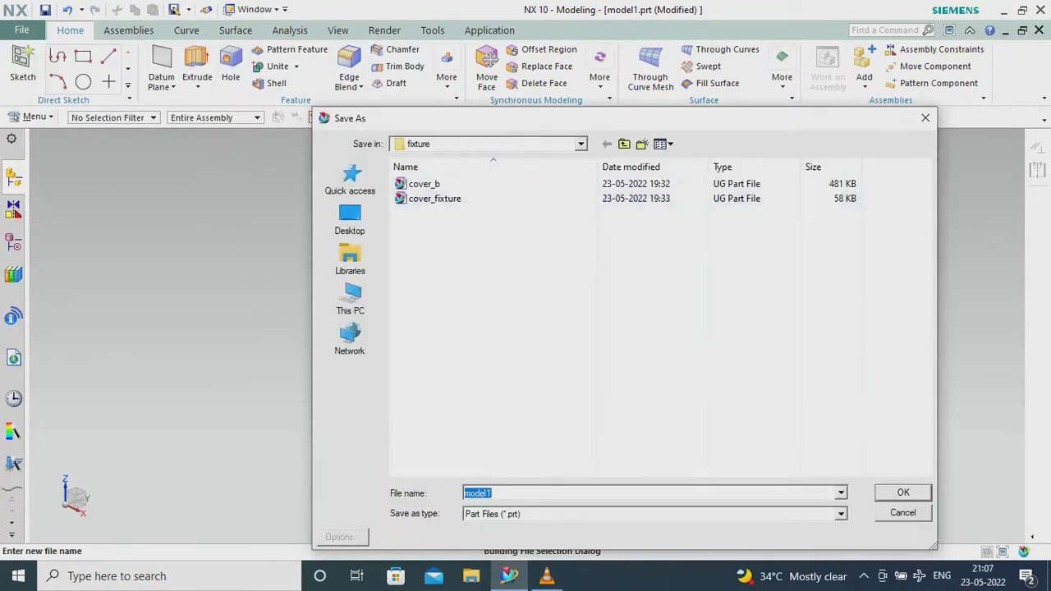
{"action": "left_click", "coordinate": [435, 199]}
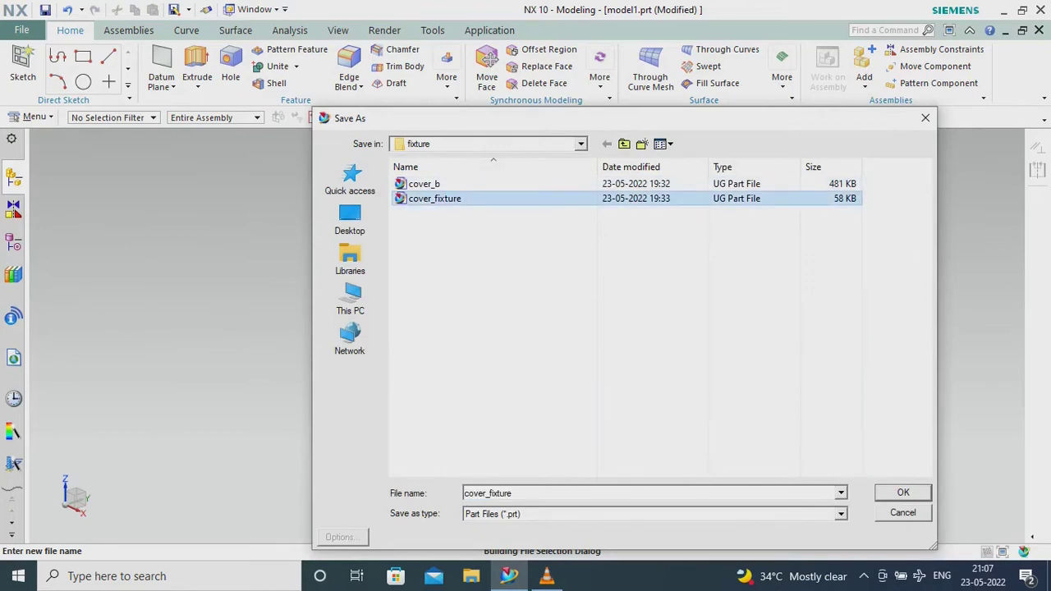
{"action": "right_click", "coordinate": [434, 198]}
{"action": "left_click", "coordinate": [462, 472]}
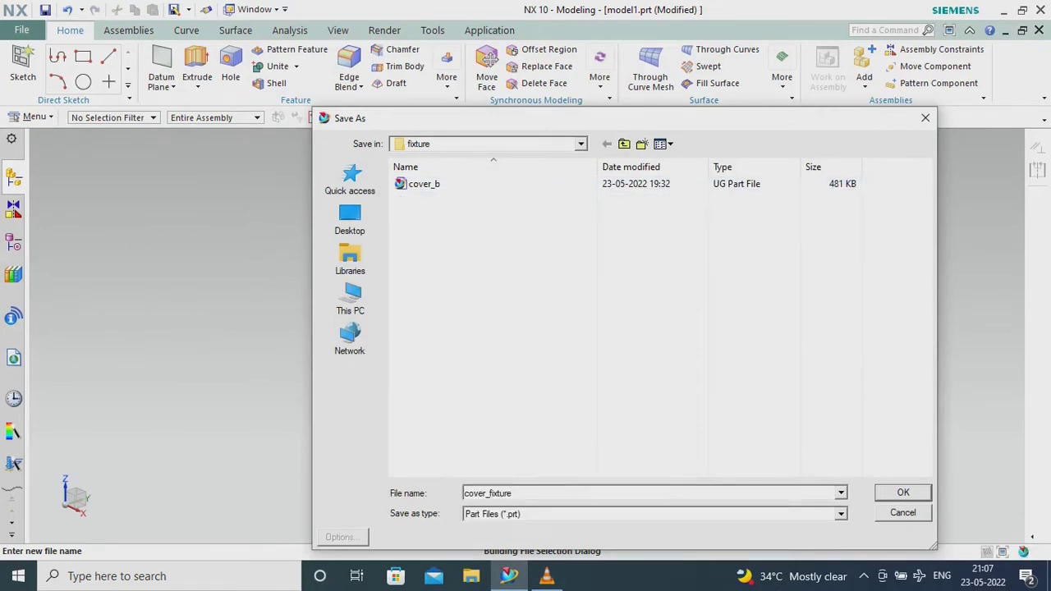
{"action": "key", "text": "Return"}
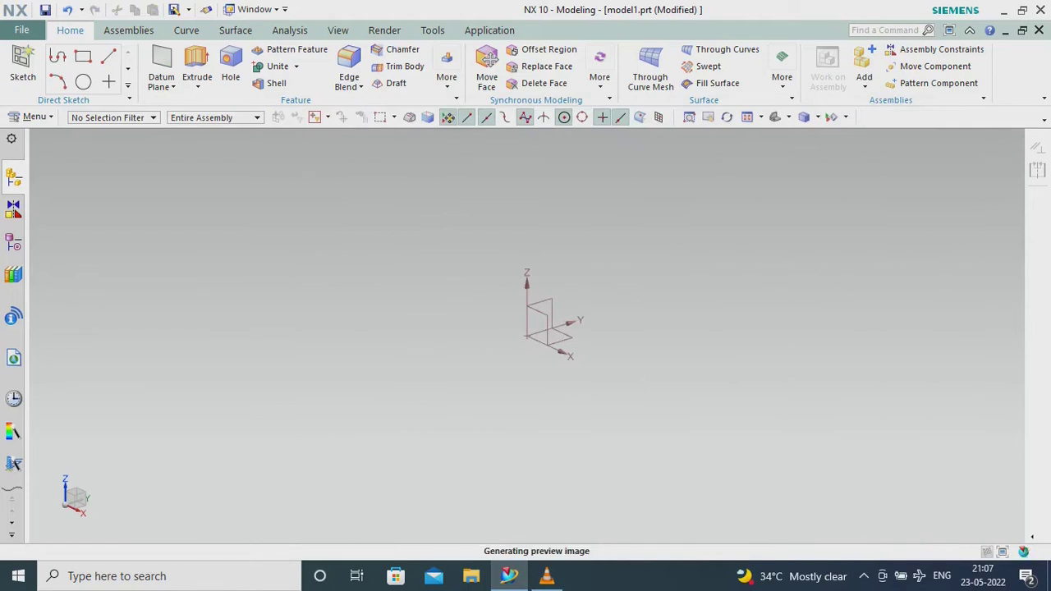
Step: Add cover_b.prt as a component positioned at the absolute origin
{"action": "left_click", "coordinate": [128, 30]}
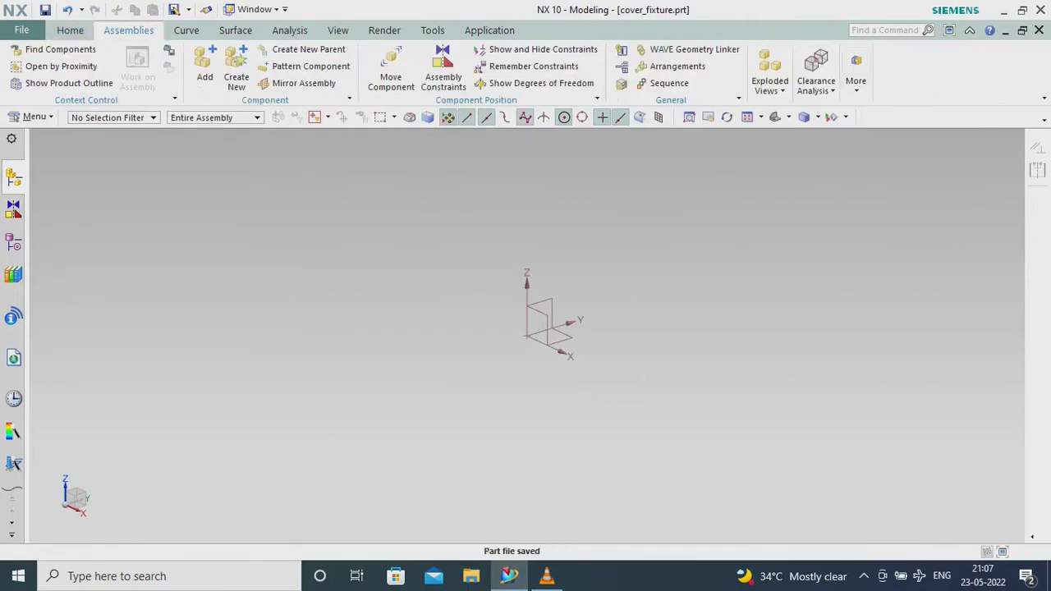
{"action": "left_click", "coordinate": [13, 177]}
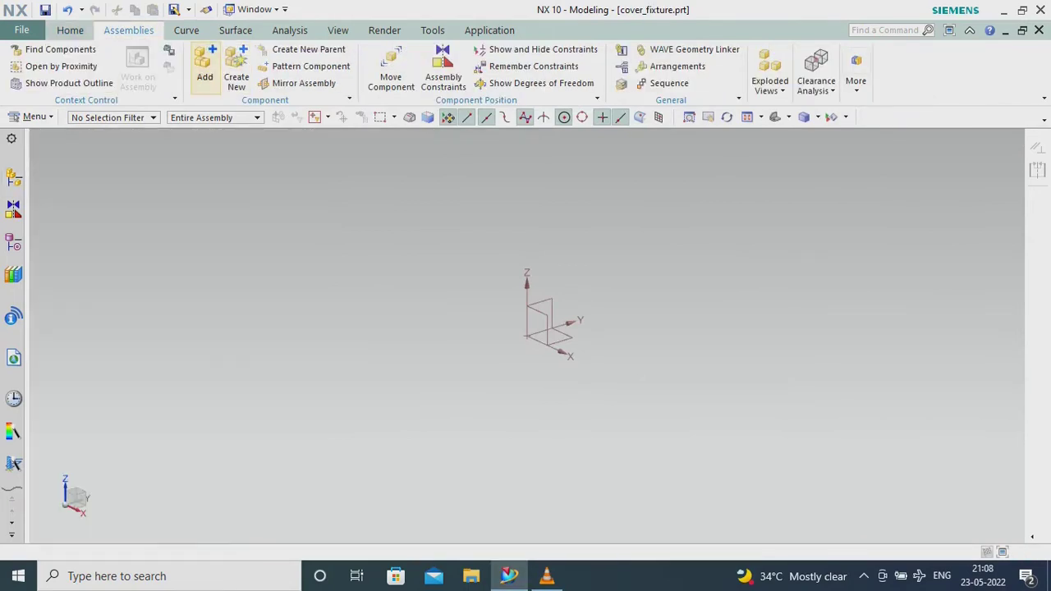
{"action": "left_click", "coordinate": [204, 67]}
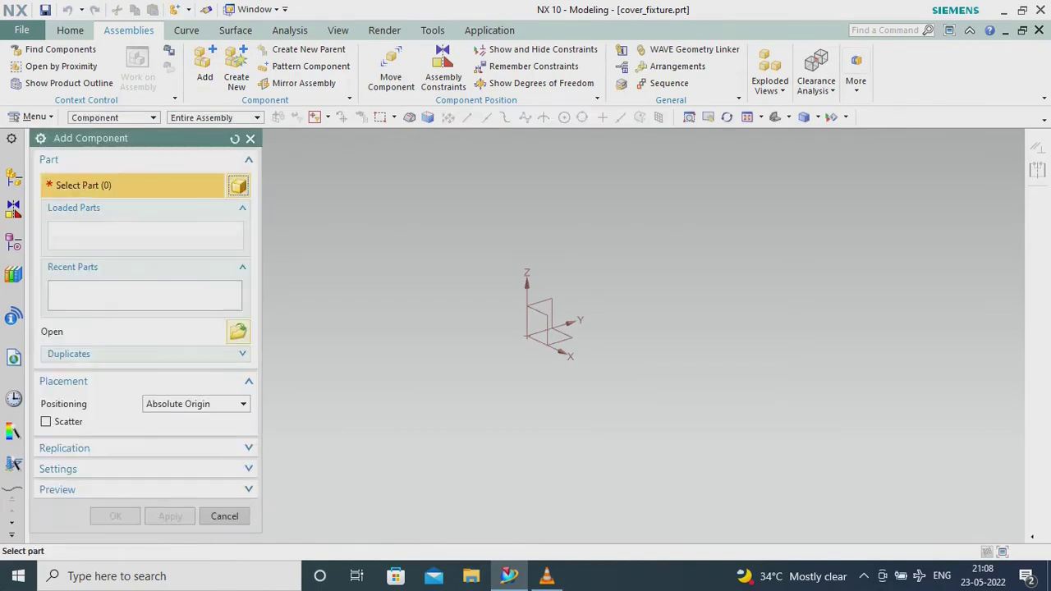
{"action": "left_click", "coordinate": [238, 331]}
{"action": "left_click", "coordinate": [117, 188]}
{"action": "key", "text": "Return"}
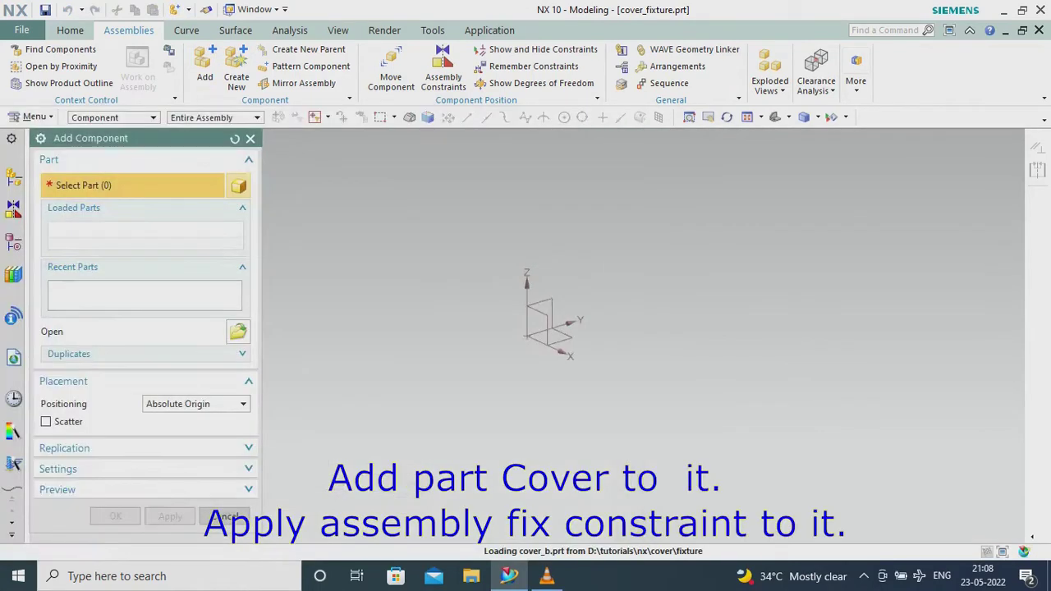
{"action": "left_click", "coordinate": [115, 516]}
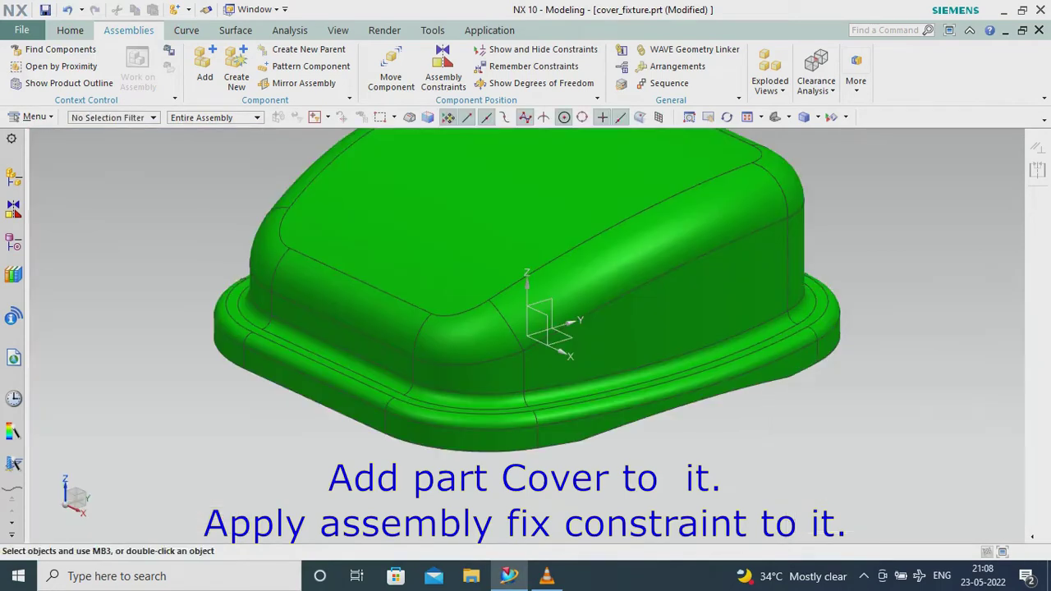
{"action": "middle_click_drag", "start_coordinate": [526, 283], "coordinate": [552, 316]}
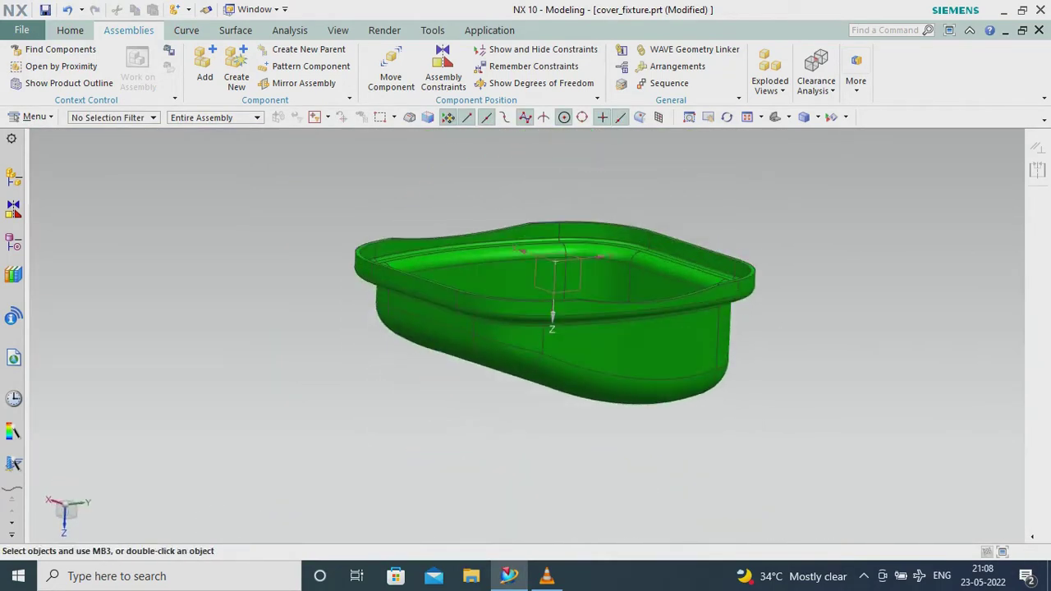
Step: Apply a Fix assembly constraint to the cover
{"action": "left_click", "coordinate": [13, 176]}
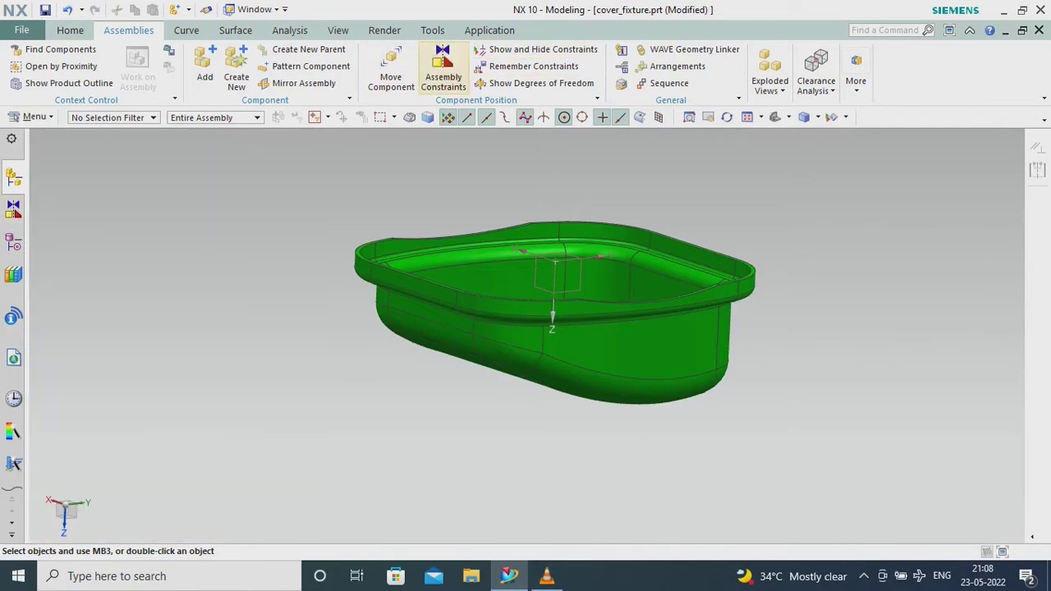
{"action": "left_click", "coordinate": [443, 66]}
{"action": "left_click", "coordinate": [494, 318]}
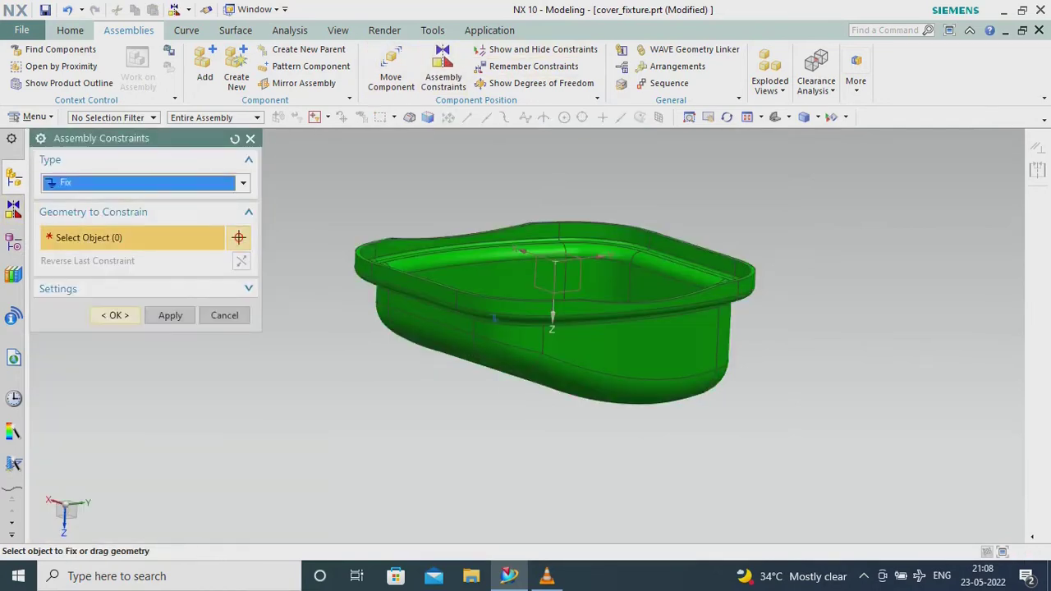
{"action": "left_click", "coordinate": [115, 315]}
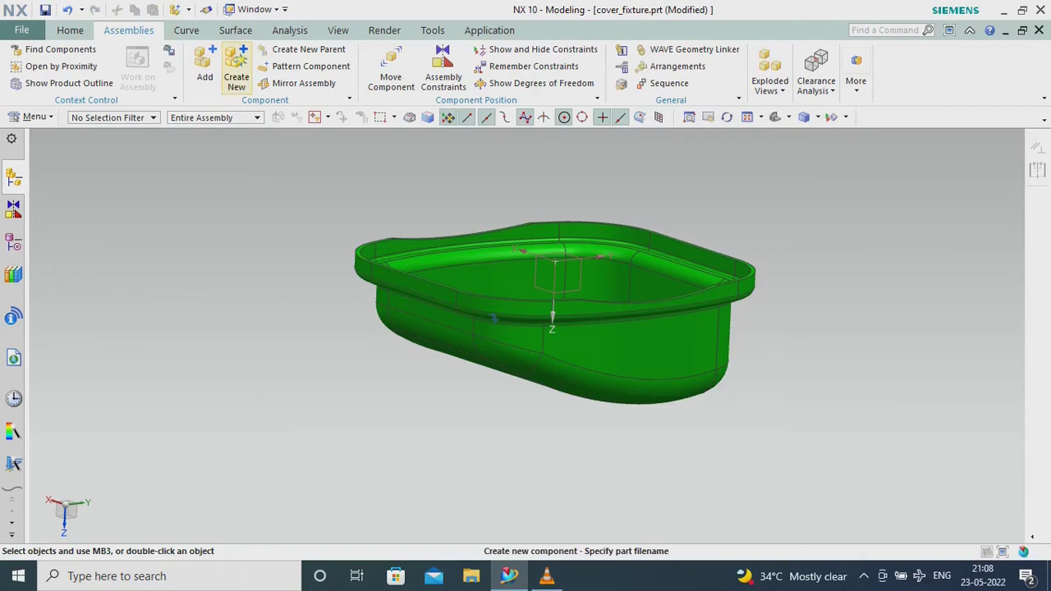
Step: Create a new empty component named fixture
{"action": "type", "text": "fixture"}
{"action": "key", "text": "Return"}
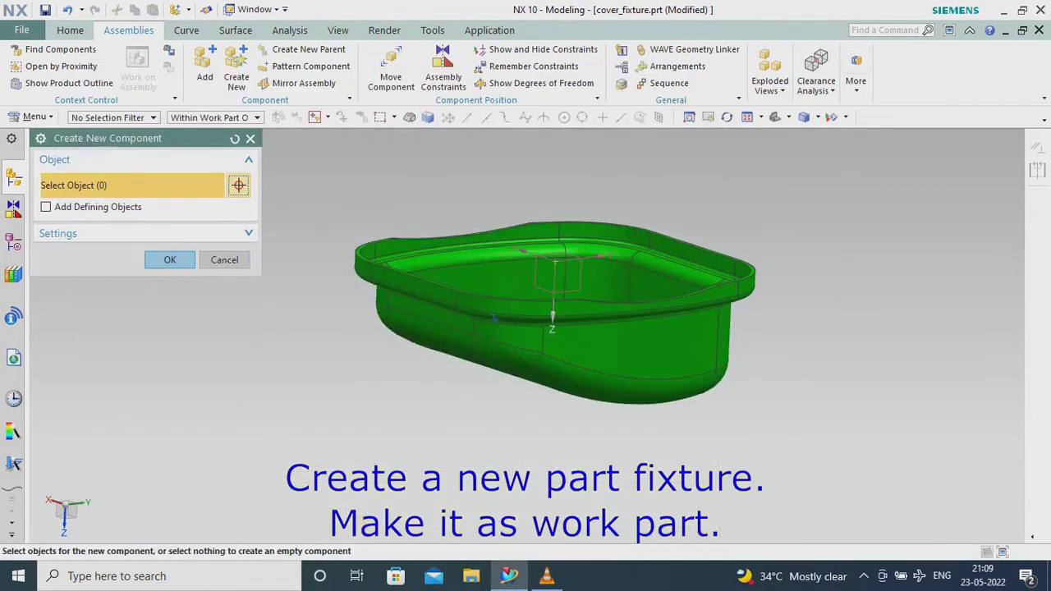
{"action": "left_click", "coordinate": [169, 259]}
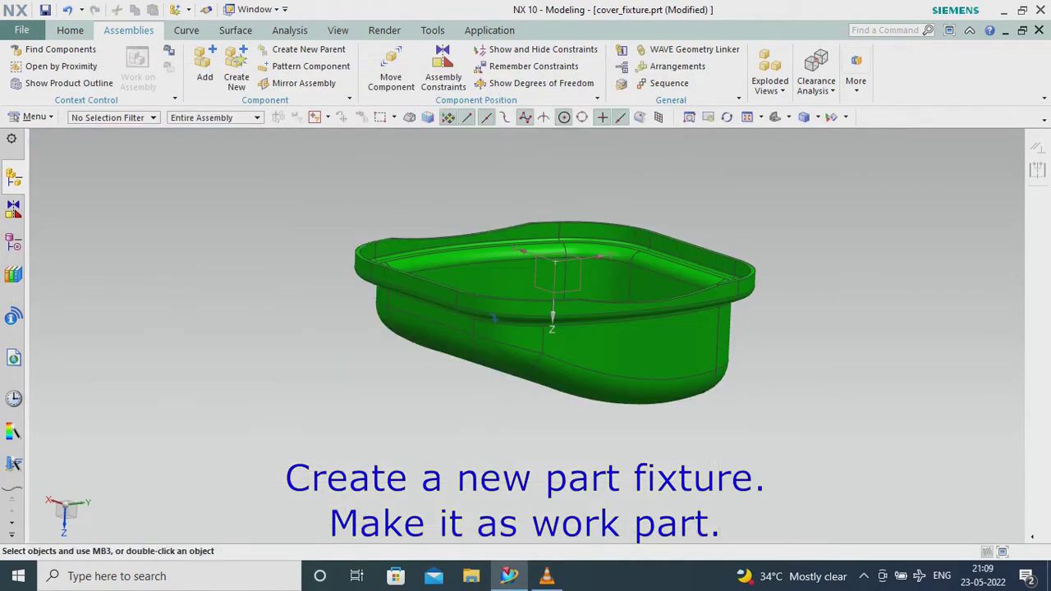
Step: Make fixture the work part and look down into the faded cover
{"action": "right_click", "coordinate": [123, 236]}
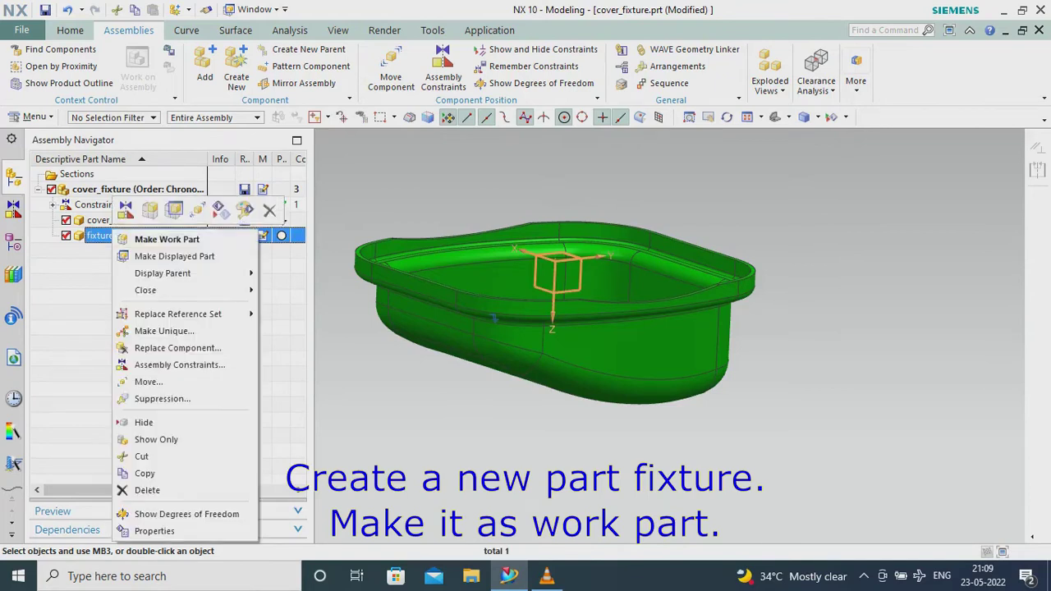
{"action": "left_click", "coordinate": [160, 238]}
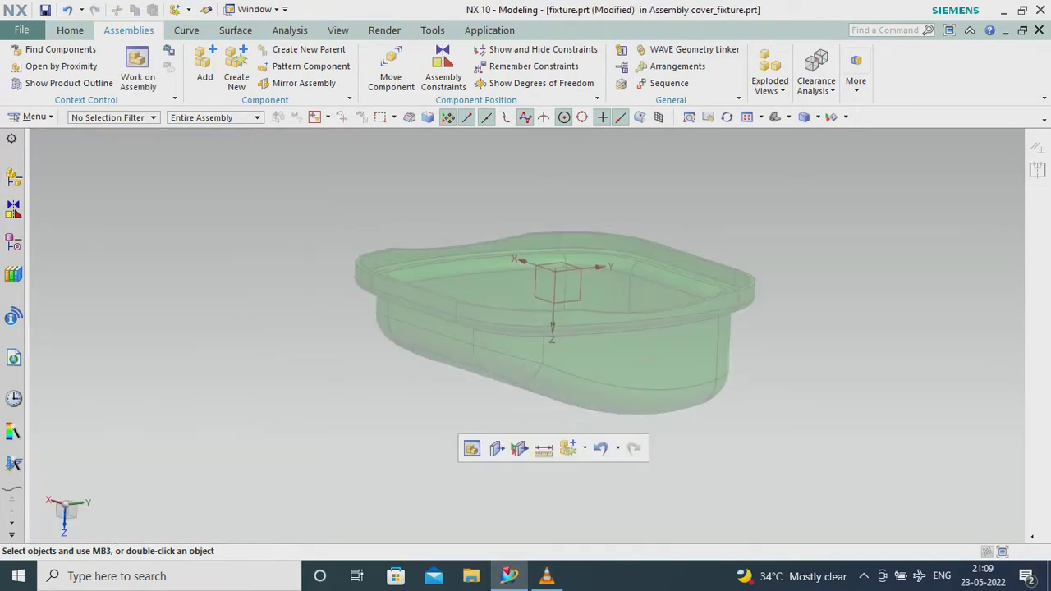
{"action": "mouse_move", "coordinate": [554, 386]}
{"action": "middle_mouse_down"}
{"action": "mouse_move", "coordinate": [554, 345]}
{"action": "mouse_move", "coordinate": [509, 312]}
{"action": "mouse_move", "coordinate": [550, 328]}
{"action": "middle_mouse_up"}
Step: Sketch a centred rectangle around the cover on the XY plane for an extrusion
{"action": "left_click", "coordinate": [69, 30]}
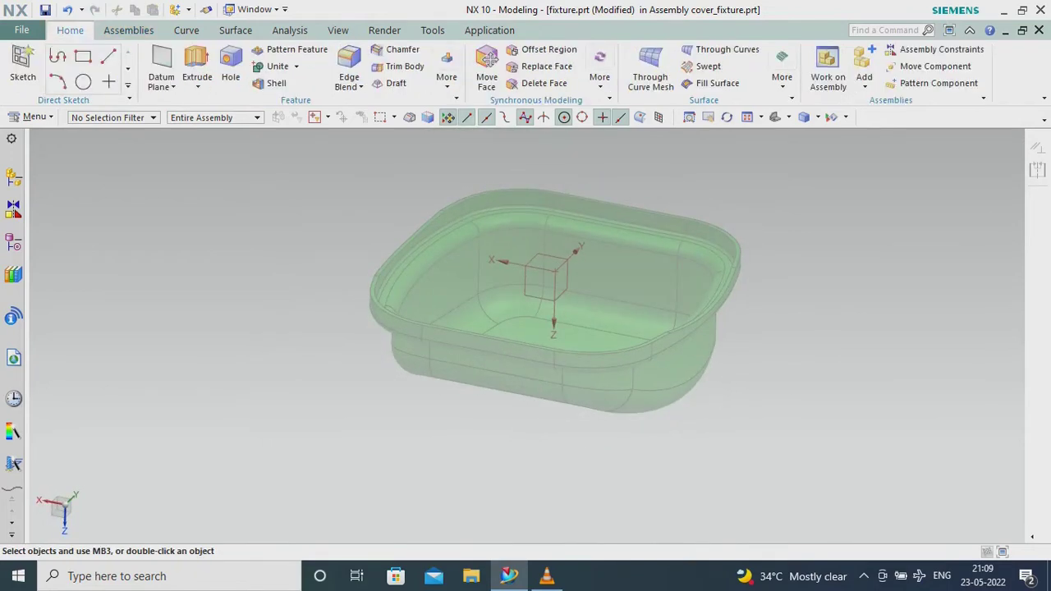
{"action": "left_click", "coordinate": [197, 70]}
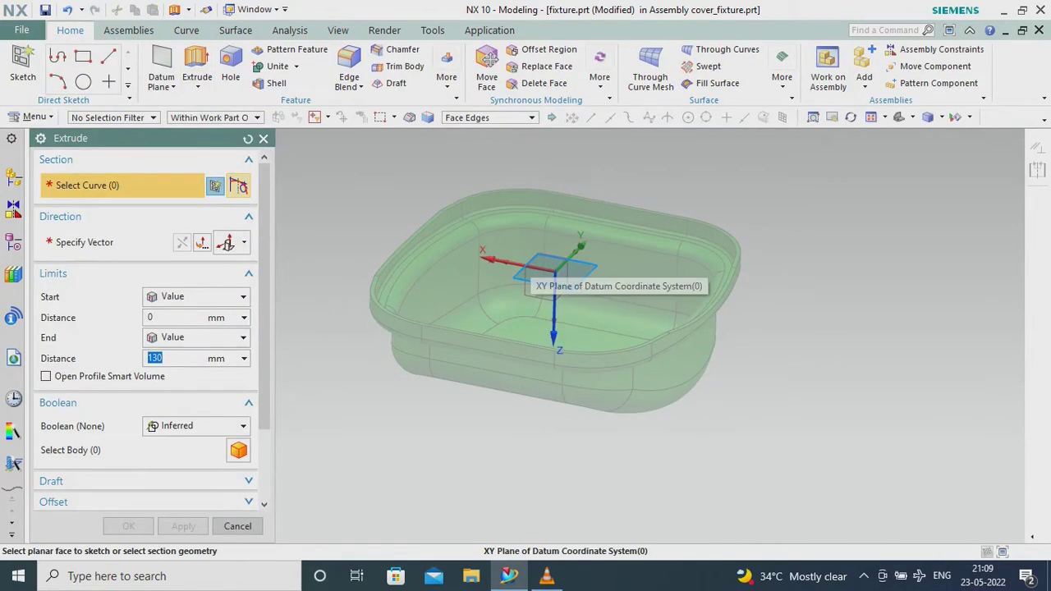
{"action": "left_click", "coordinate": [575, 276]}
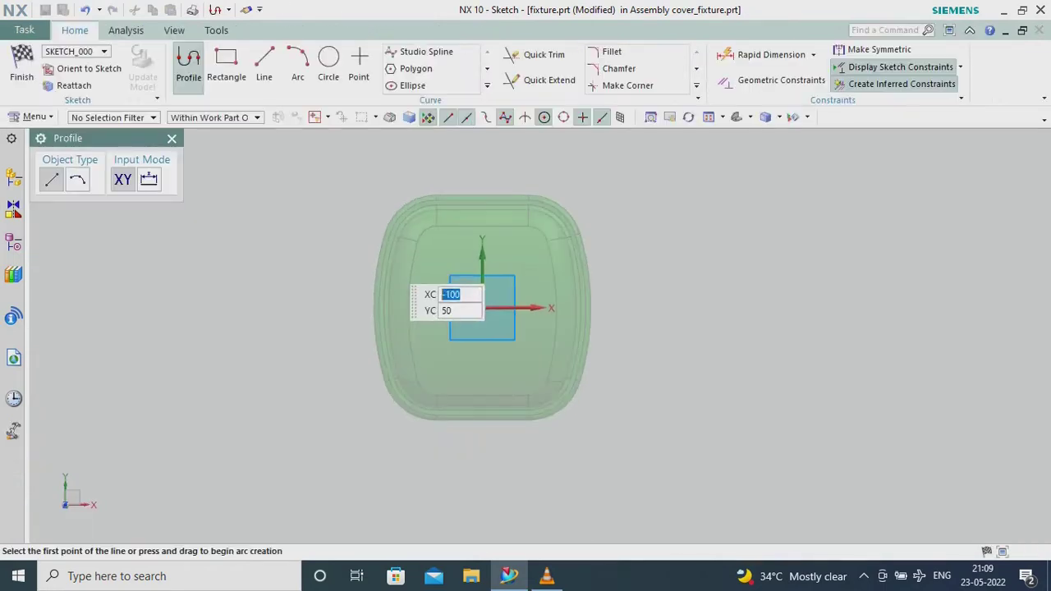
{"action": "left_click", "coordinate": [227, 65]}
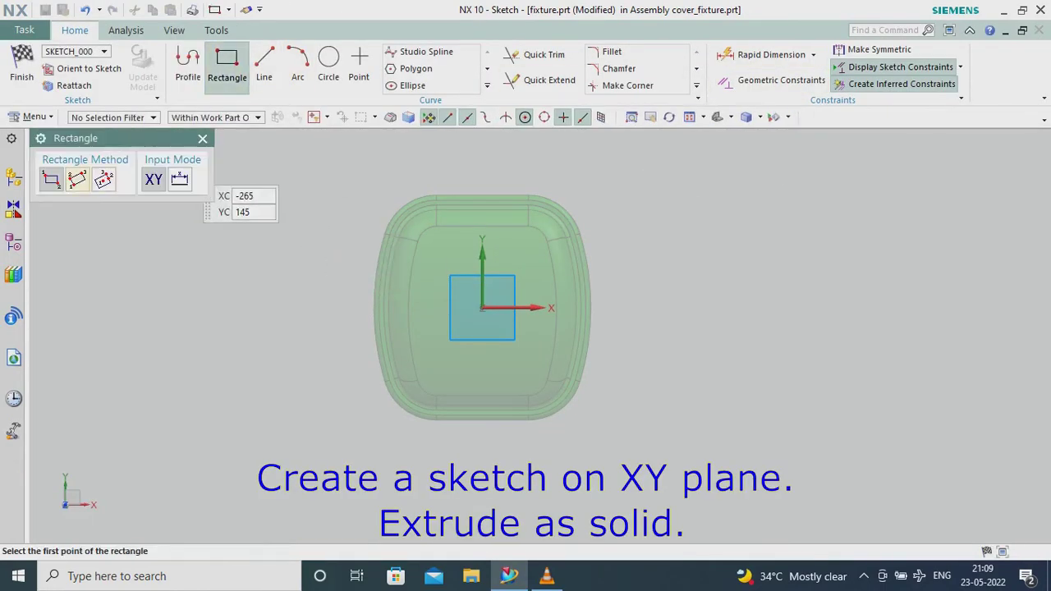
{"action": "left_click", "coordinate": [482, 308]}
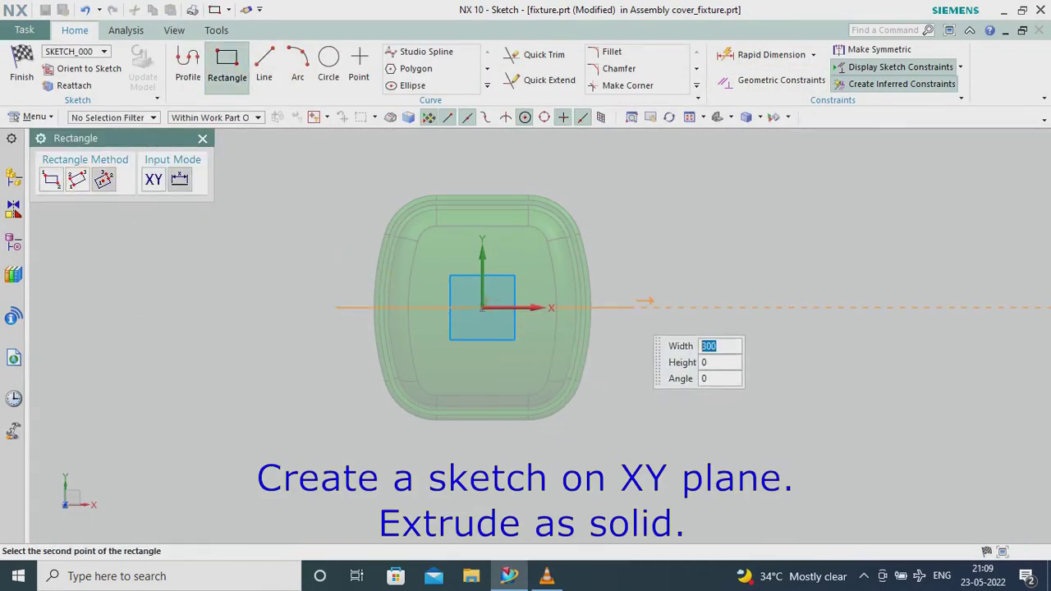
{"action": "left_click", "coordinate": [619, 179]}
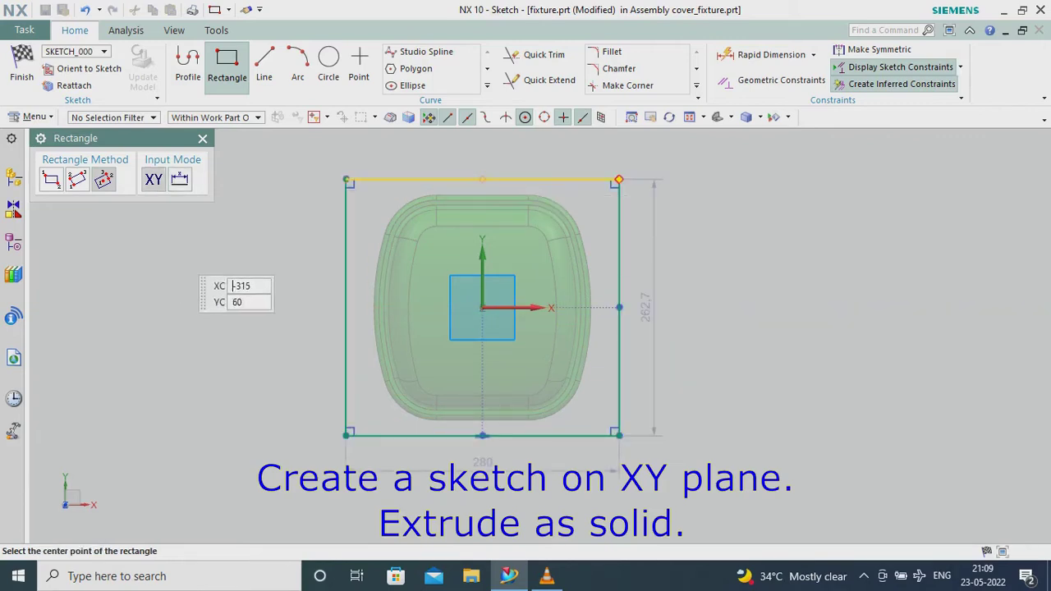
{"action": "left_click", "coordinate": [203, 138]}
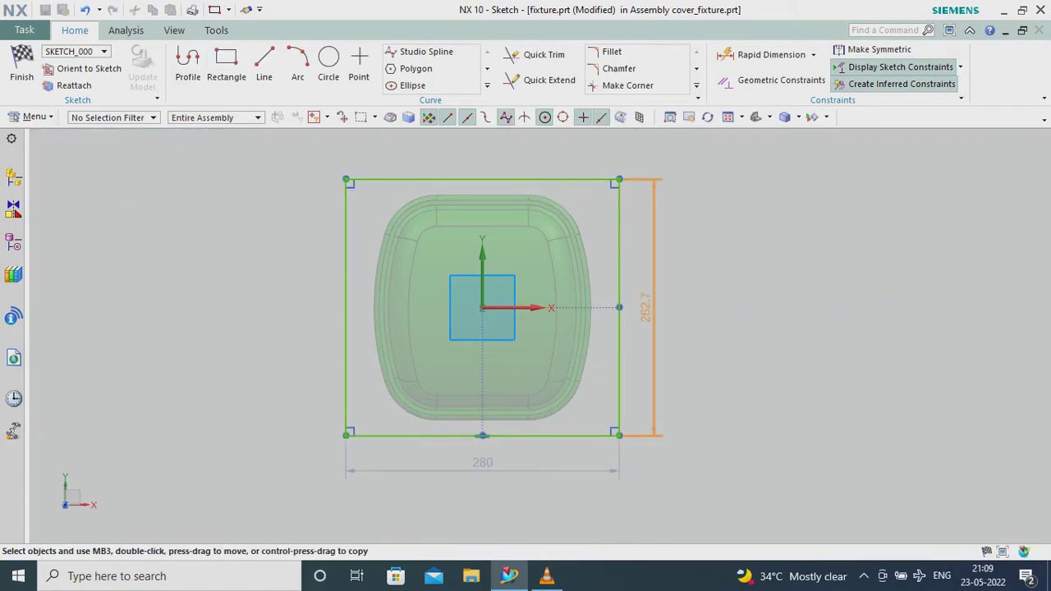
Step: Dimension the rectangle 300 × 280 mm and extrude it 130 mm into a block
{"action": "double_click", "coordinate": [647, 308]}
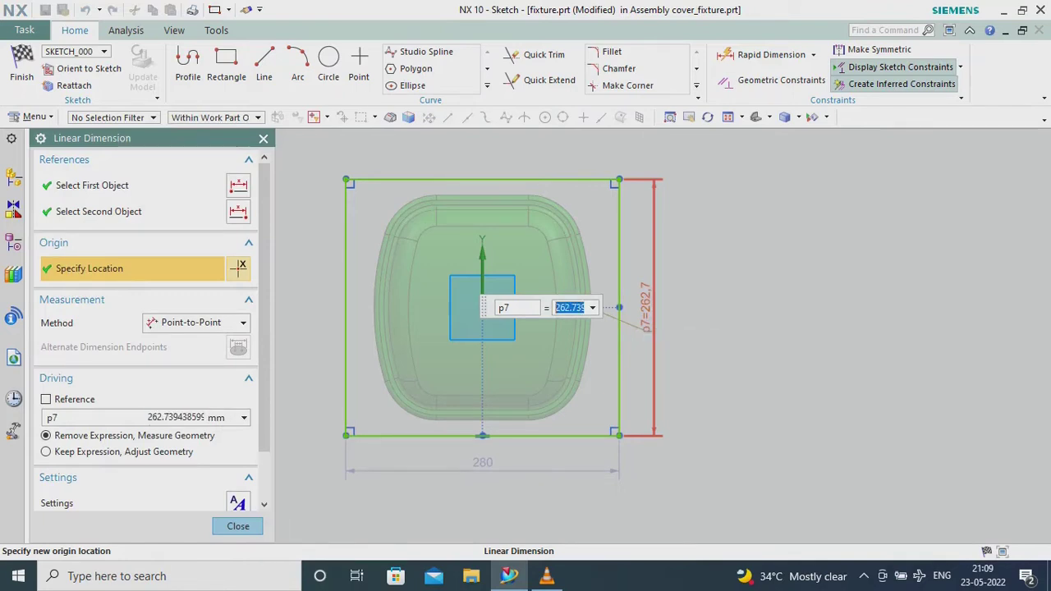
{"action": "type", "text": "300"}
{"action": "key", "text": "Return"}
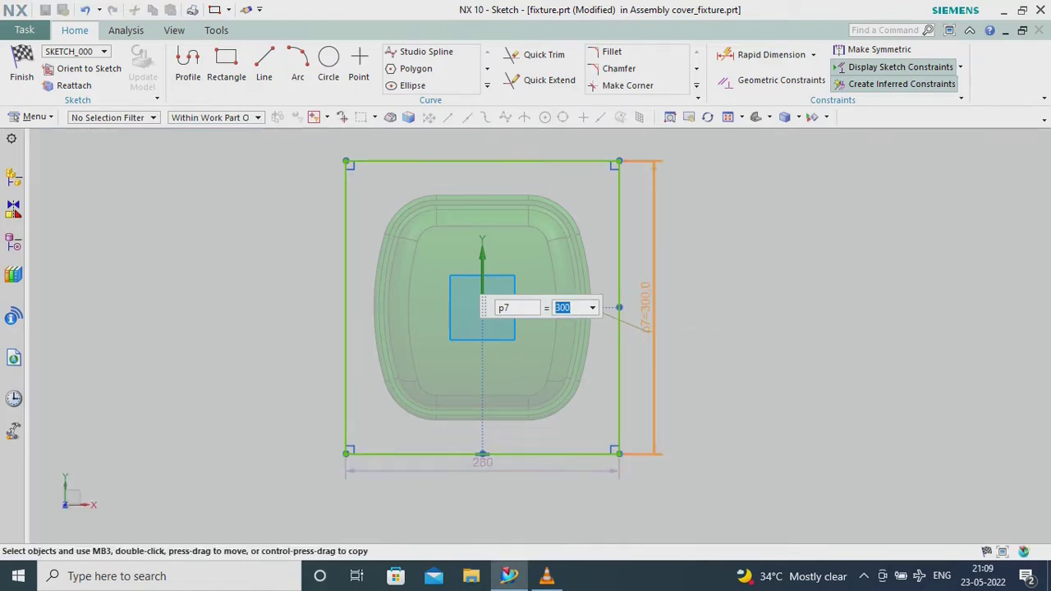
{"action": "double_click", "coordinate": [483, 463]}
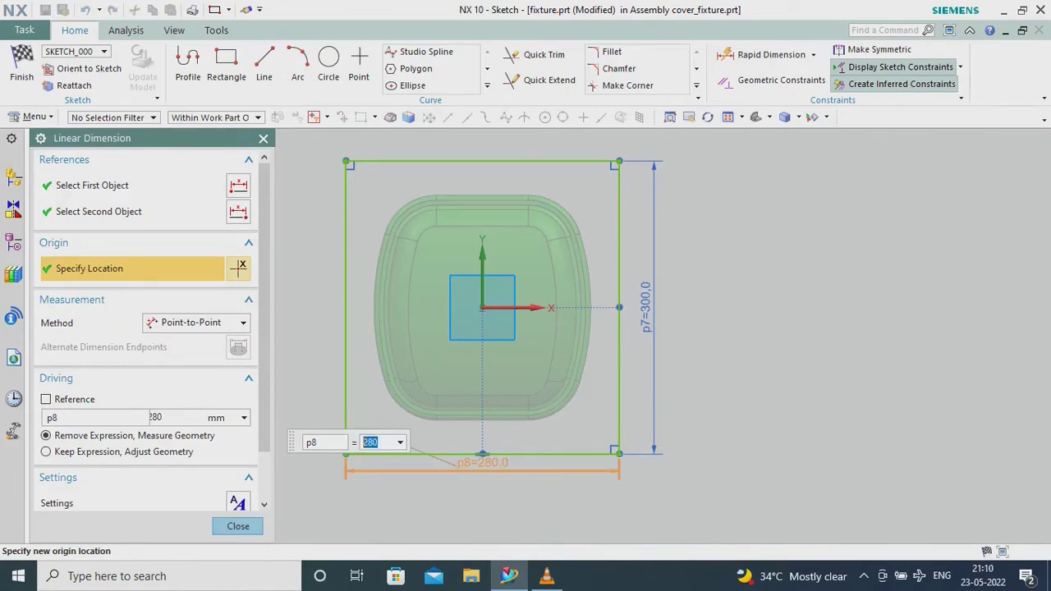
{"action": "key", "text": "Escape"}
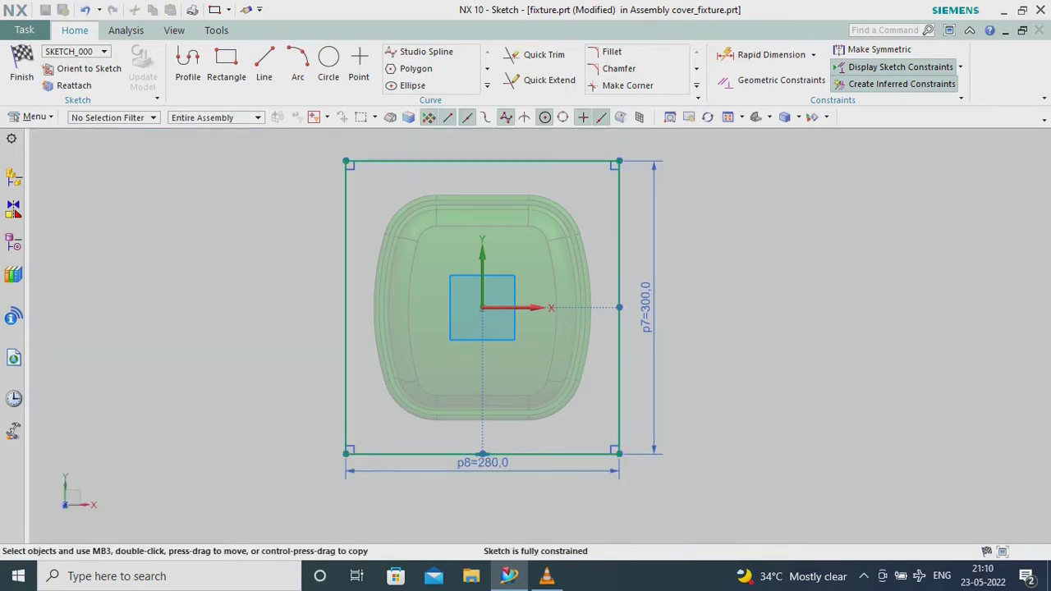
{"action": "key", "text": "ctrl+q"}
{"action": "key", "text": "x"}
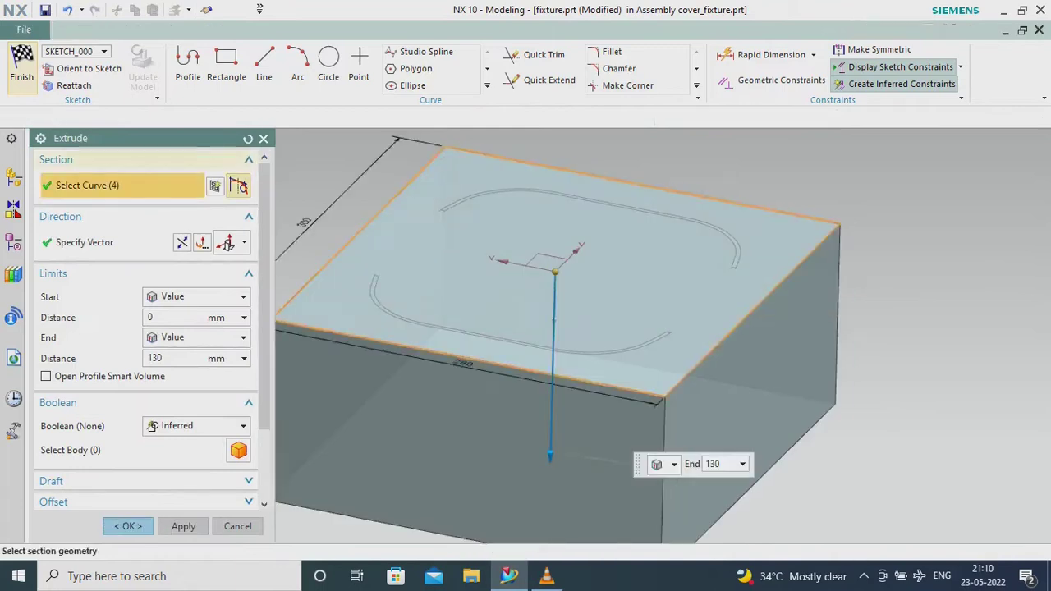
{"action": "key", "text": "Escape"}
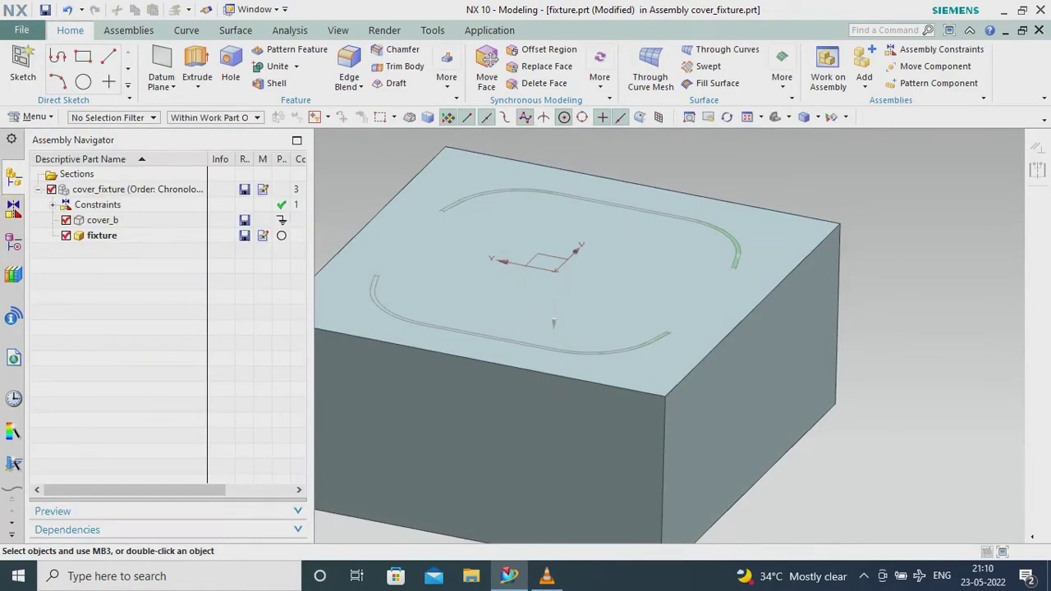
Step: Suppress Extrude (1) in the Part Navigator so only the cover shows
{"action": "left_click", "coordinate": [12, 242]}
{"action": "left_click", "coordinate": [107, 250]}
{"action": "right_click", "coordinate": [106, 251]}
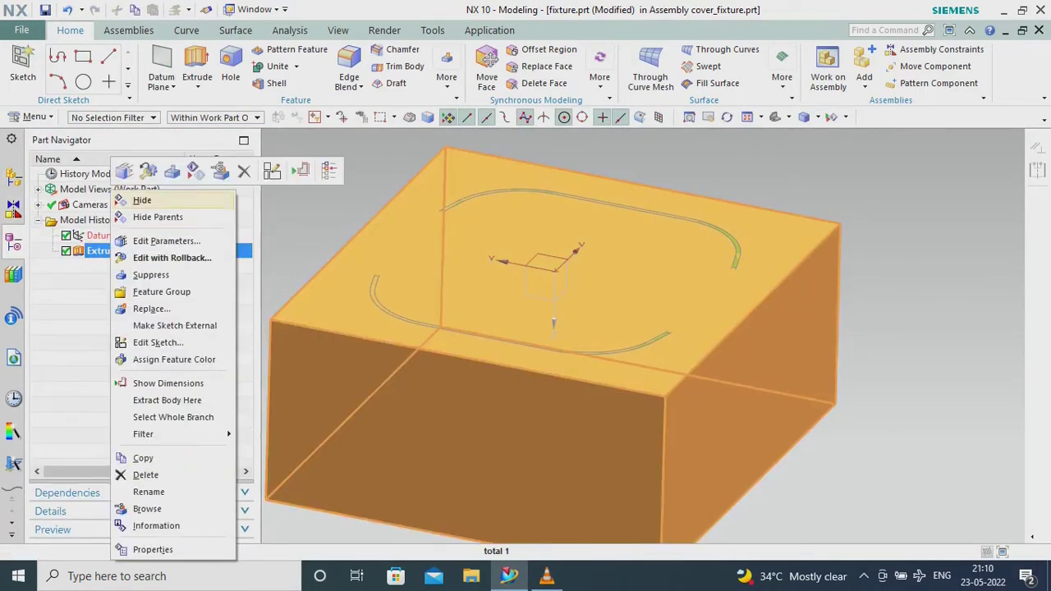
{"action": "left_click", "coordinate": [144, 272]}
{"action": "left_click", "coordinate": [128, 29]}
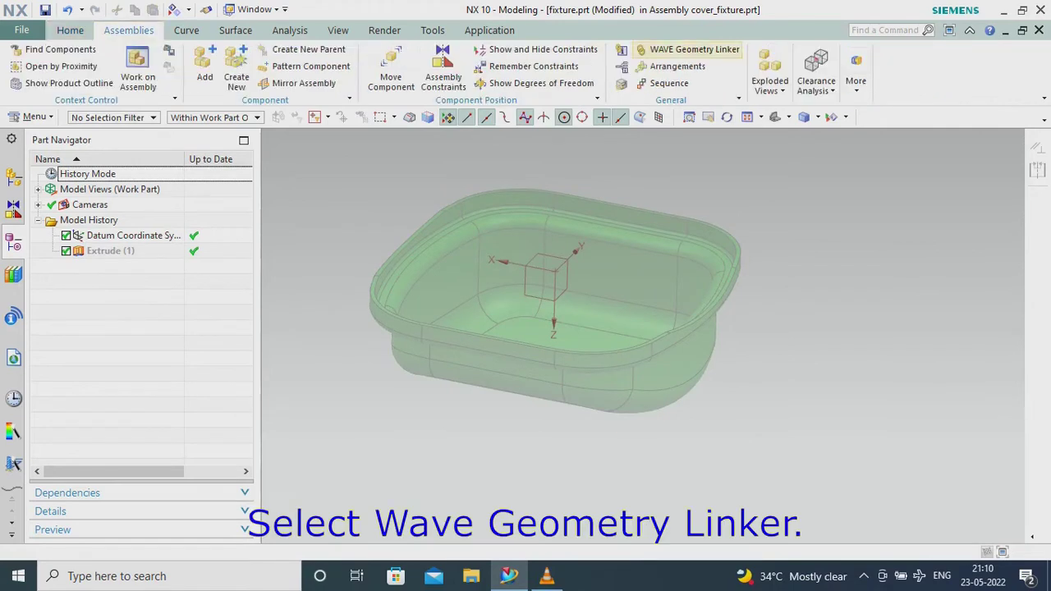
Step: WAVE-link the knob's 40 outer bottom faces using Face and Adjacent Faces
{"action": "left_click", "coordinate": [694, 49]}
{"action": "left_click", "coordinate": [196, 235]}
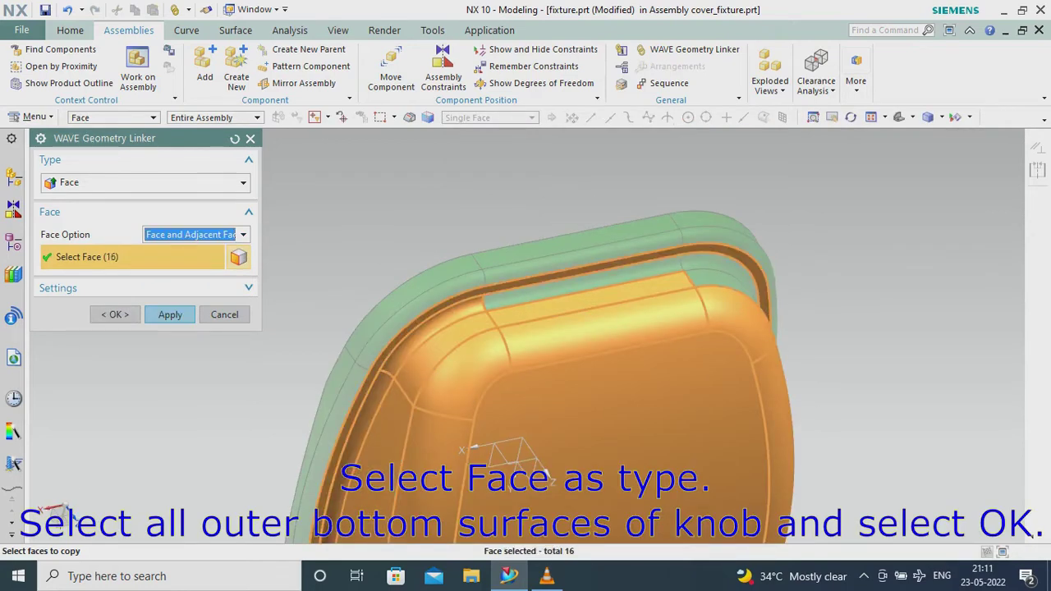
{"action": "left_click", "coordinate": [575, 271]}
{"action": "left_click", "coordinate": [575, 238]}
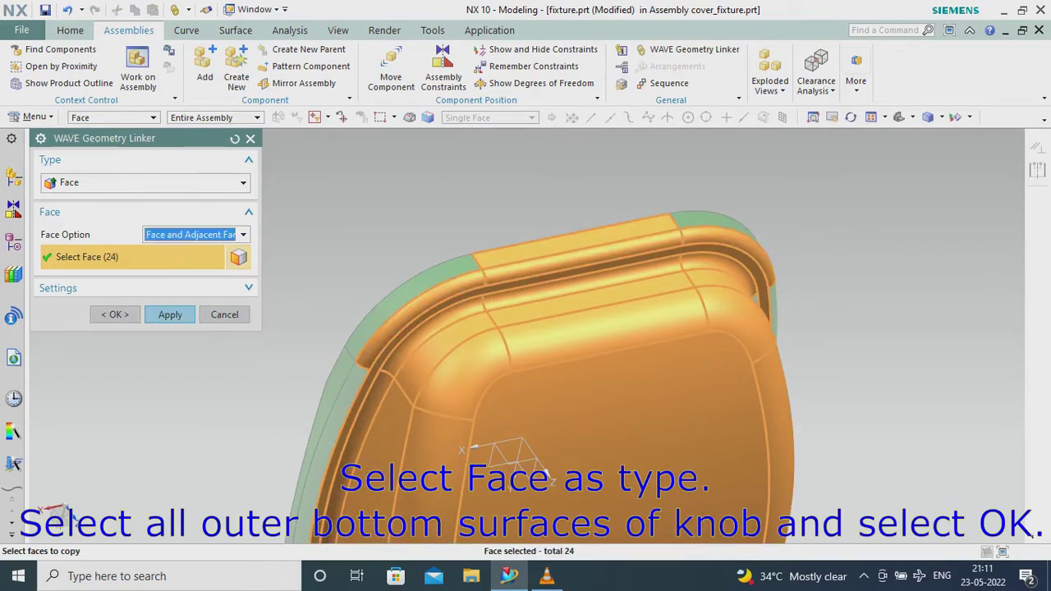
{"action": "left_click", "coordinate": [345, 395]}
{"action": "scroll", "coordinate": [493, 386], "scroll_direction": "down", "scroll_amount": 3}
{"action": "middle_click_drag", "start_coordinate": [493, 386], "coordinate": [493, 395]}
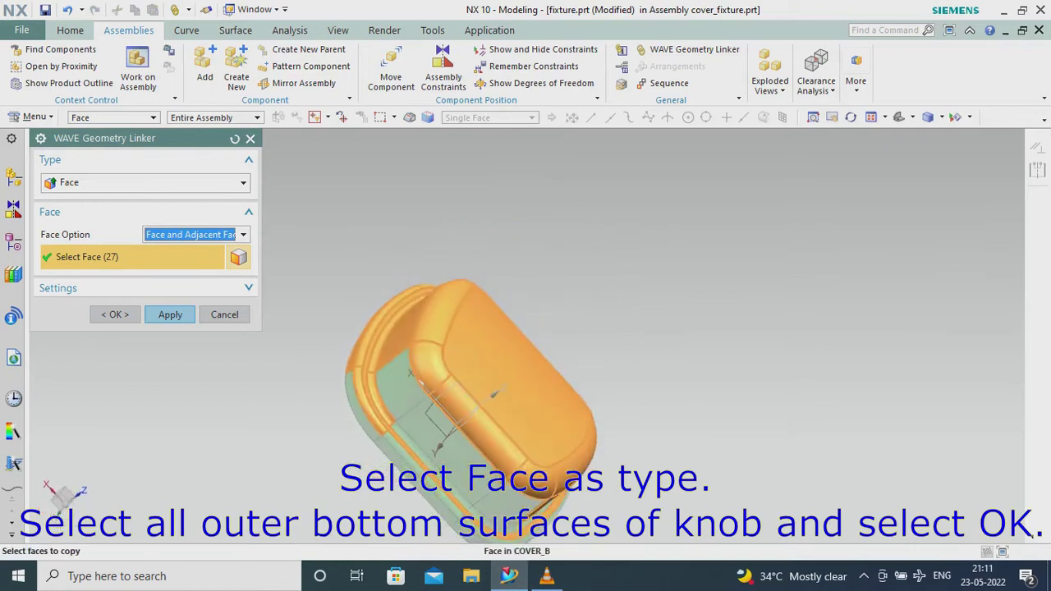
{"action": "left_click", "coordinate": [493, 394]}
{"action": "left_click", "coordinate": [493, 394]}
{"action": "scroll", "coordinate": [494, 394], "scroll_direction": "down", "scroll_amount": 3}
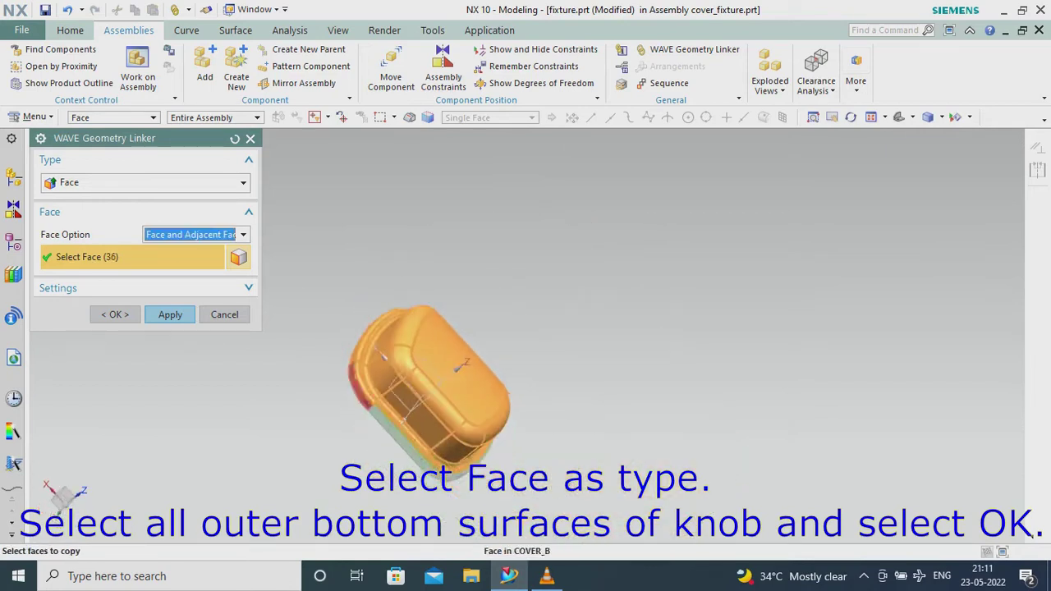
{"action": "scroll", "coordinate": [459, 353], "scroll_direction": "up", "scroll_amount": 5}
{"action": "left_click", "coordinate": [385, 161]}
{"action": "middle_click_drag", "start_coordinate": [385, 161], "coordinate": [462, 270]}
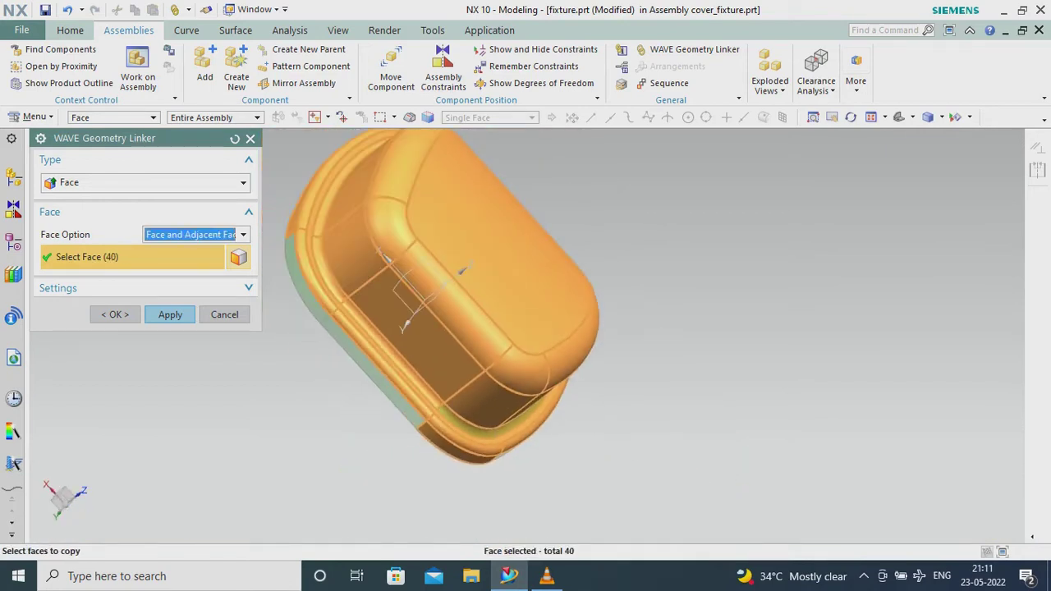
{"action": "left_click", "coordinate": [170, 314]}
Step: Link four more side and front faces of the cover individually
{"action": "left_click", "coordinate": [195, 235]}
{"action": "left_click", "coordinate": [177, 249]}
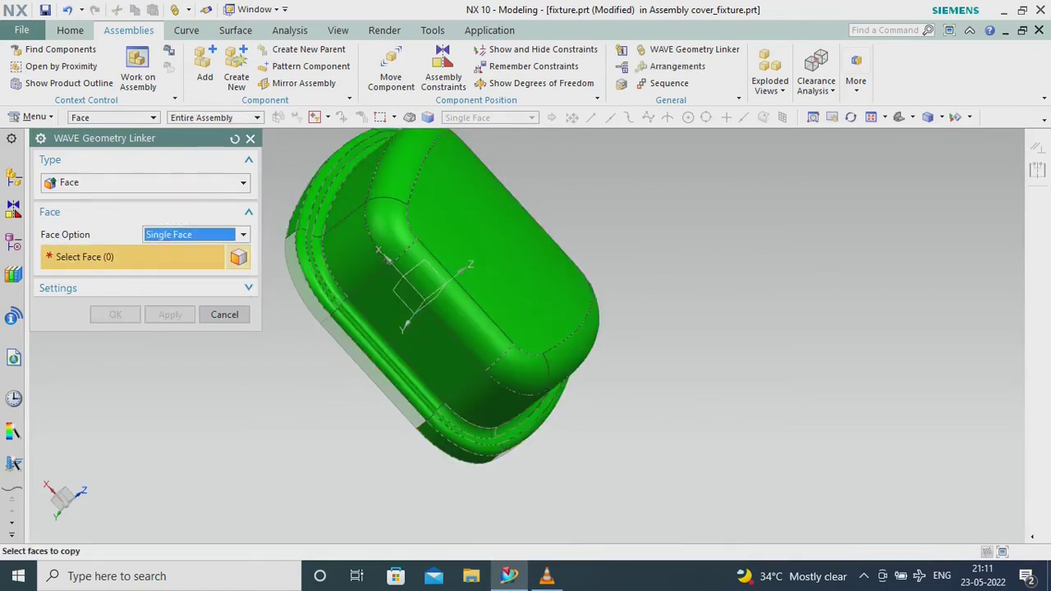
{"action": "left_click", "coordinate": [374, 374]}
{"action": "middle_click_drag", "start_coordinate": [460, 328], "coordinate": [493, 279]}
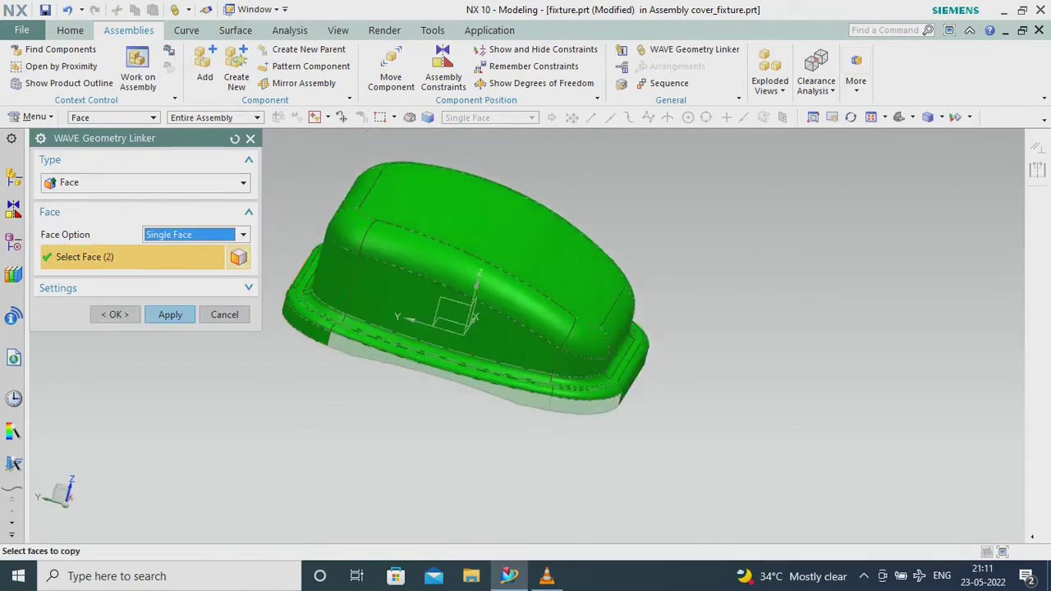
{"action": "left_click", "coordinate": [493, 390]}
{"action": "left_click", "coordinate": [583, 404]}
{"action": "middle_click", "coordinate": [583, 404]}
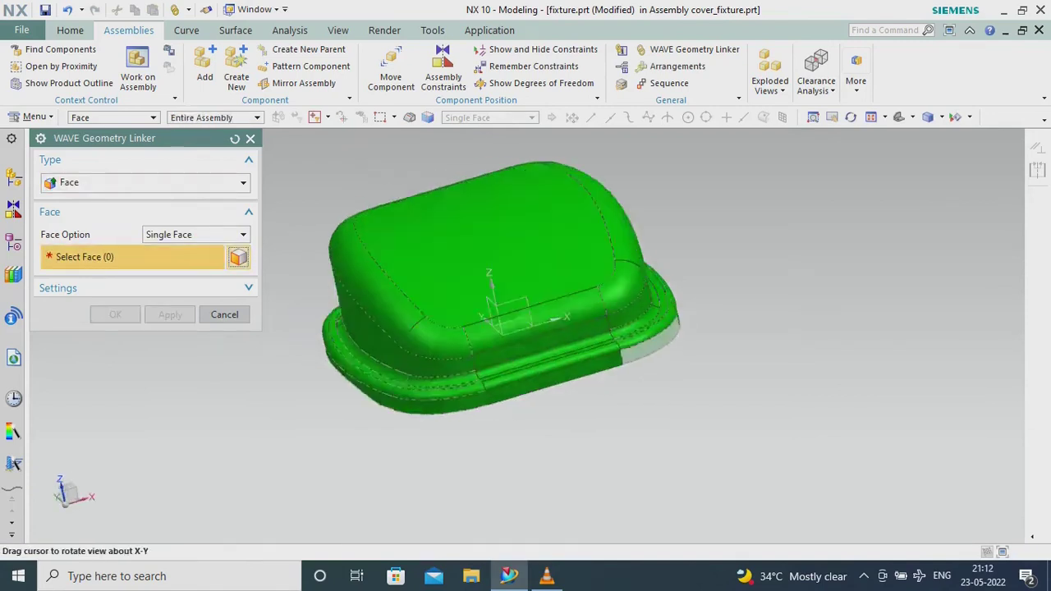
Step: Link one remaining bottom face and orbit to look into the cavity
{"action": "middle_click_drag", "start_coordinate": [583, 404], "coordinate": [640, 370]}
{"action": "left_click", "coordinate": [448, 401]}
{"action": "middle_click", "coordinate": [448, 401]}
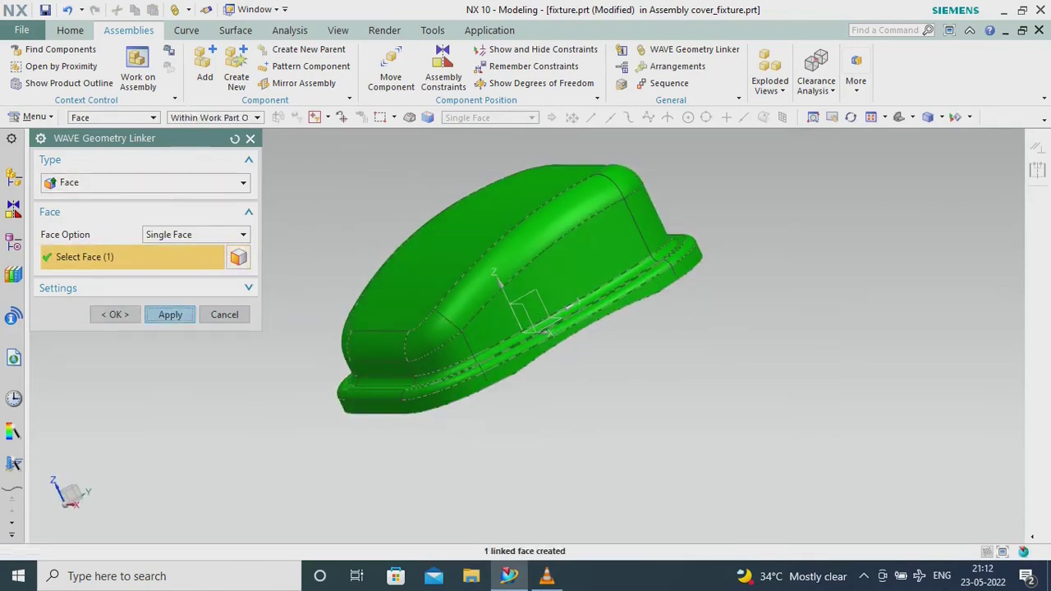
{"action": "middle_click_drag", "start_coordinate": [448, 401], "coordinate": [493, 345]}
{"action": "mouse_move", "coordinate": [499, 268]}
{"action": "middle_mouse_down"}
{"action": "mouse_move", "coordinate": [499, 304]}
{"action": "mouse_move", "coordinate": [485, 226]}
{"action": "middle_mouse_up"}
Step: Close the linker, hide cover_b, and delete it with Linked Face(36)
{"action": "left_click", "coordinate": [224, 314]}
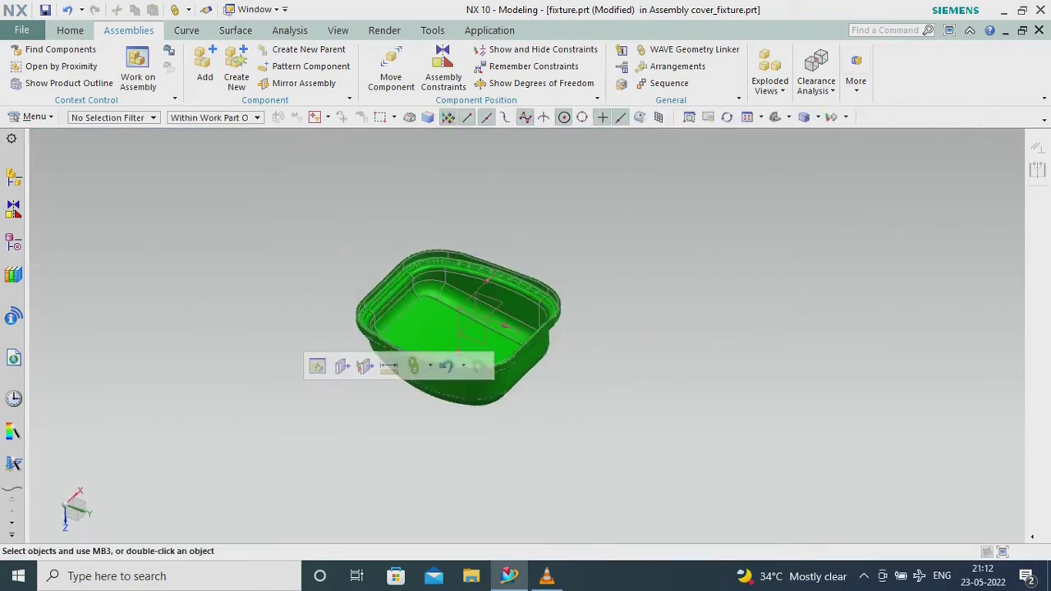
{"action": "left_click", "coordinate": [103, 220]}
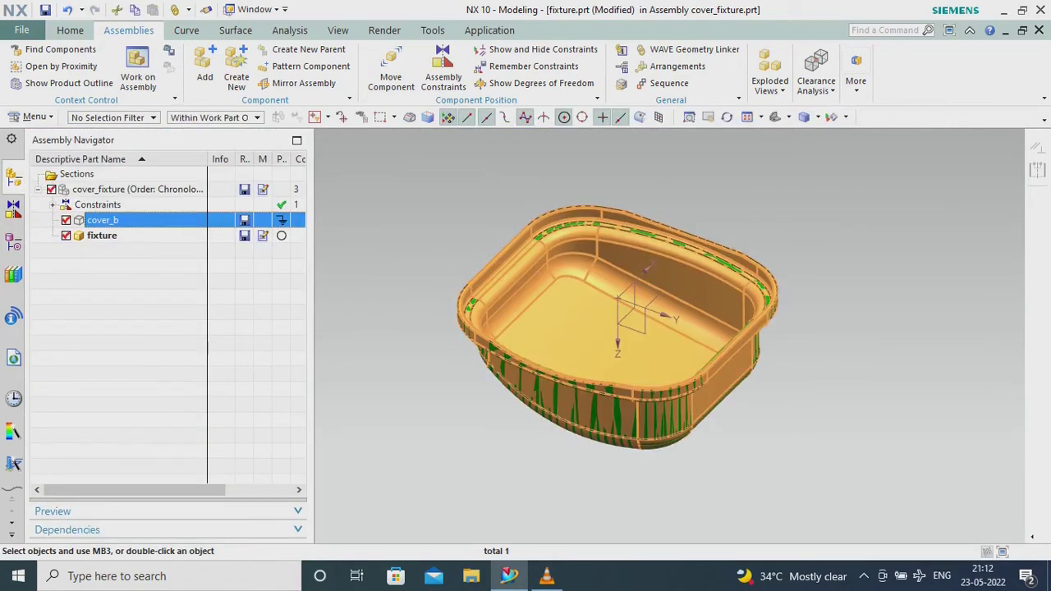
{"action": "key", "text": "ctrl+b"}
{"action": "middle_click_drag", "start_coordinate": [618, 345], "coordinate": [649, 337]}
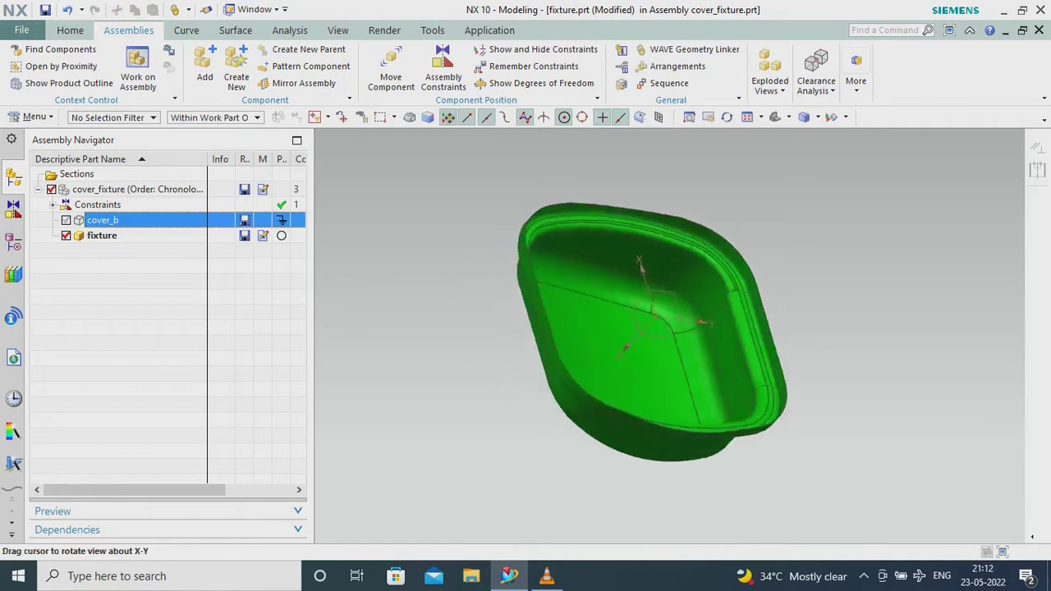
{"action": "scroll", "coordinate": [727, 460], "scroll_direction": "up", "scroll_amount": 4}
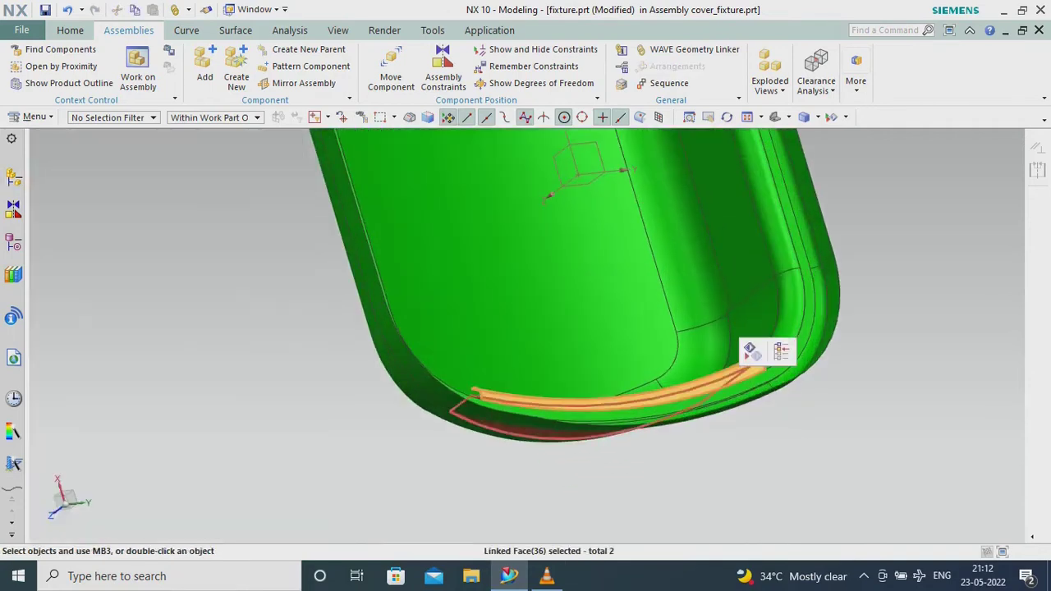
{"action": "key", "text": "Delete"}
Step: Confirm deleting the cover and its constraints, check the rim gap, close the report
{"action": "key", "text": "Return"}
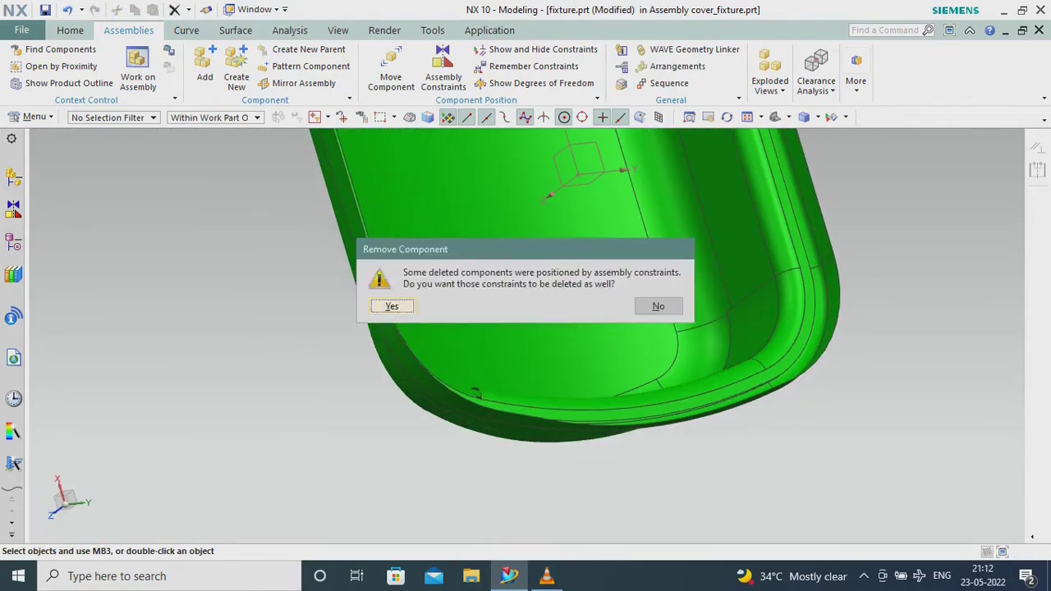
{"action": "key", "text": "Return"}
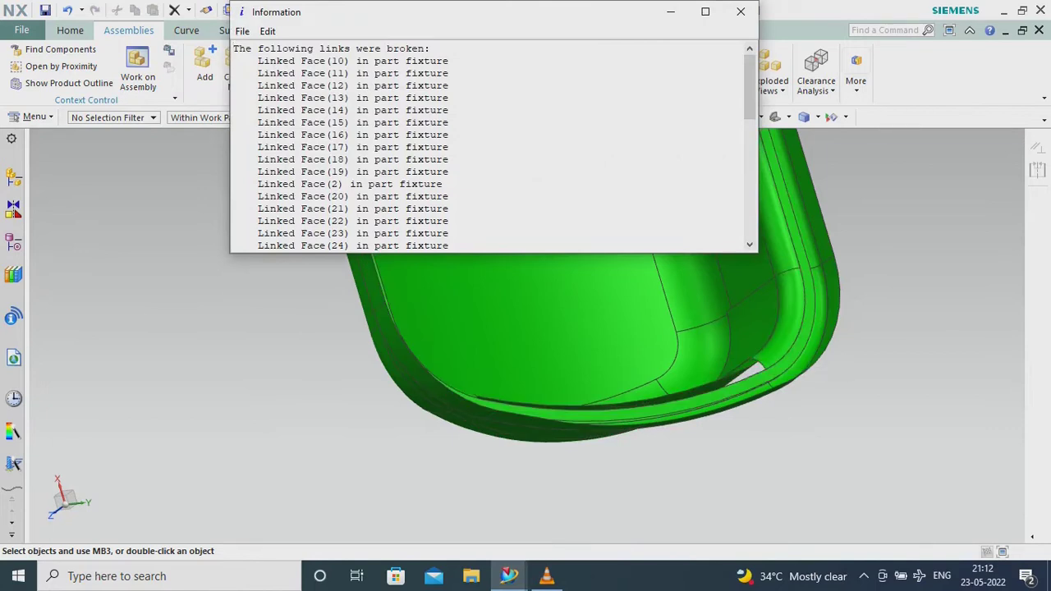
{"action": "mouse_move", "coordinate": [563, 276]}
{"action": "middle_mouse_down"}
{"action": "mouse_move", "coordinate": [569, 268]}
{"action": "mouse_move", "coordinate": [575, 296]}
{"action": "middle_mouse_up"}
{"action": "scroll", "coordinate": [493, 344], "scroll_direction": "up", "scroll_amount": 5}
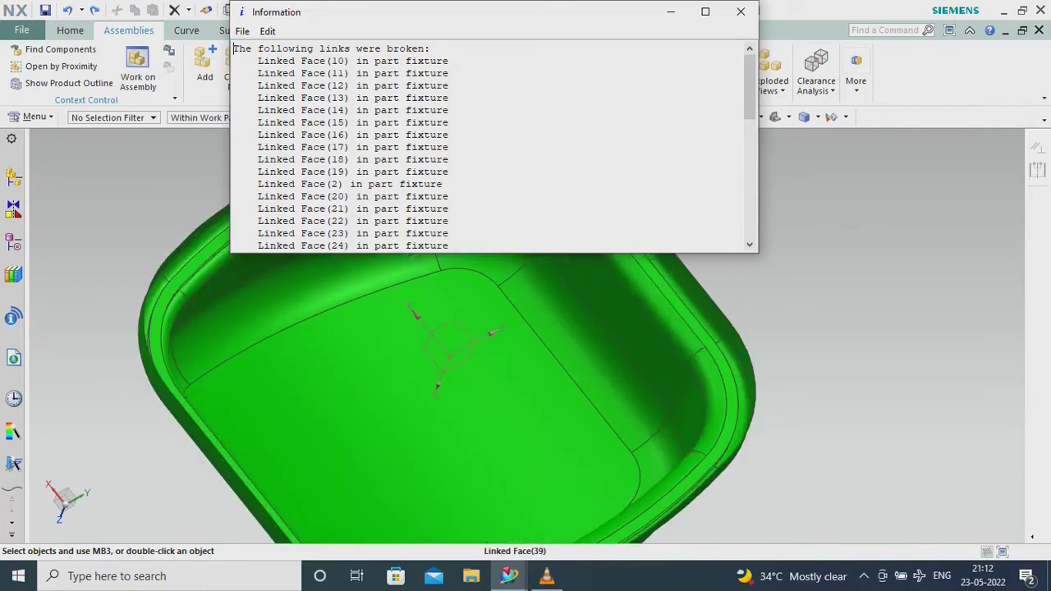
{"action": "left_click", "coordinate": [649, 304]}
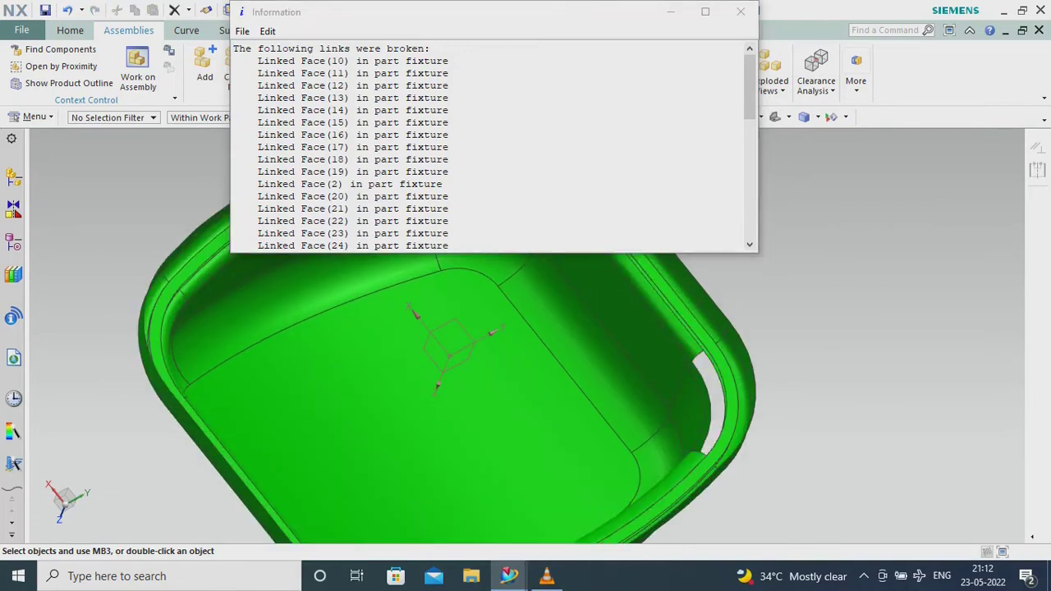
{"action": "mouse_move", "coordinate": [526, 370]}
{"action": "middle_mouse_down"}
{"action": "mouse_move", "coordinate": [525, 312]}
{"action": "mouse_move", "coordinate": [542, 312]}
{"action": "middle_mouse_up"}
{"action": "mouse_move", "coordinate": [574, 361]}
{"action": "middle_mouse_down"}
{"action": "mouse_move", "coordinate": [510, 345]}
{"action": "mouse_move", "coordinate": [525, 337]}
{"action": "mouse_move", "coordinate": [525, 287]}
{"action": "middle_mouse_up"}
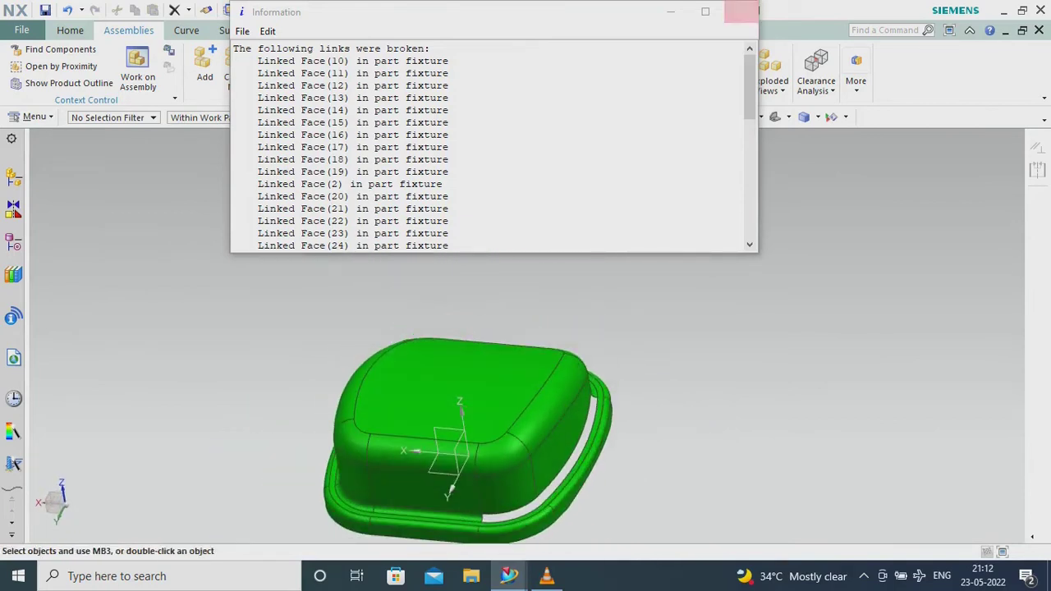
{"action": "left_click", "coordinate": [742, 11]}
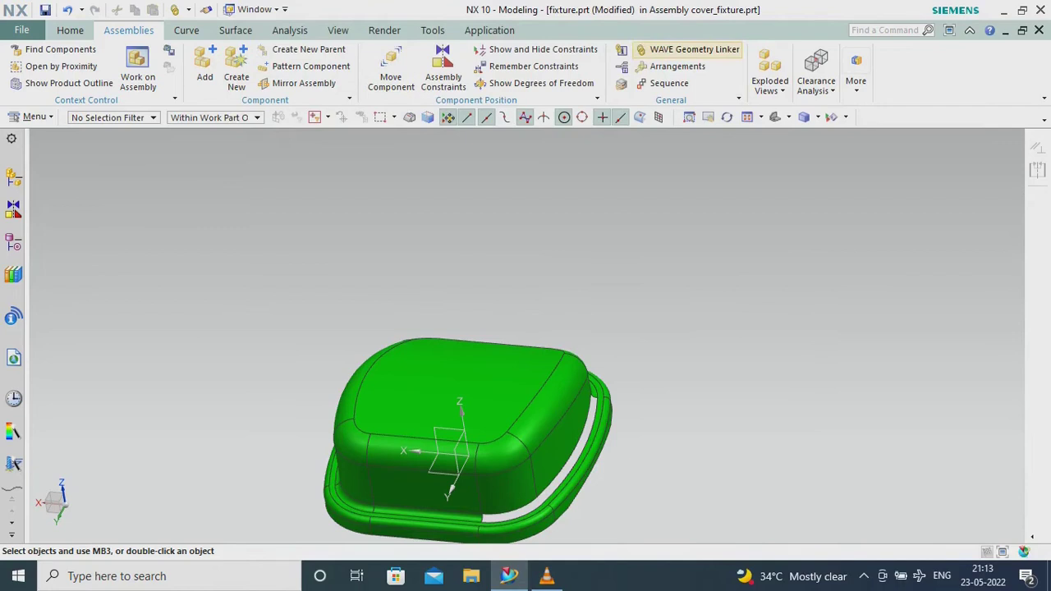
Step: Relink the cover's two missing rim faces with WAVE Geometry Linker
{"action": "left_click", "coordinate": [690, 50]}
{"action": "left_click", "coordinate": [224, 315]}
{"action": "left_click", "coordinate": [14, 176]}
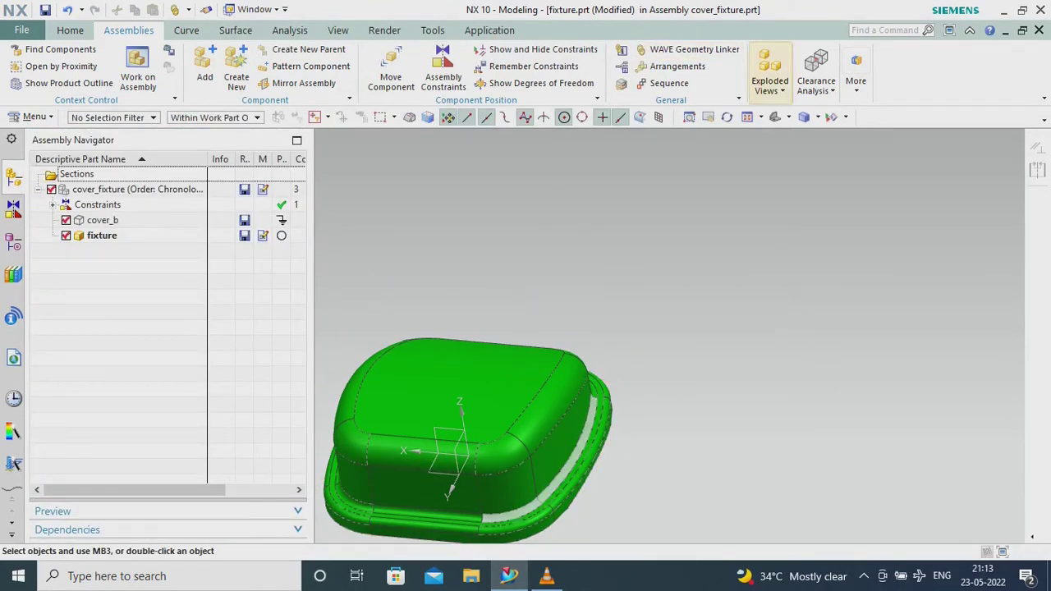
{"action": "left_click", "coordinate": [690, 49]}
{"action": "scroll", "coordinate": [526, 369], "scroll_direction": "up", "scroll_amount": 2}
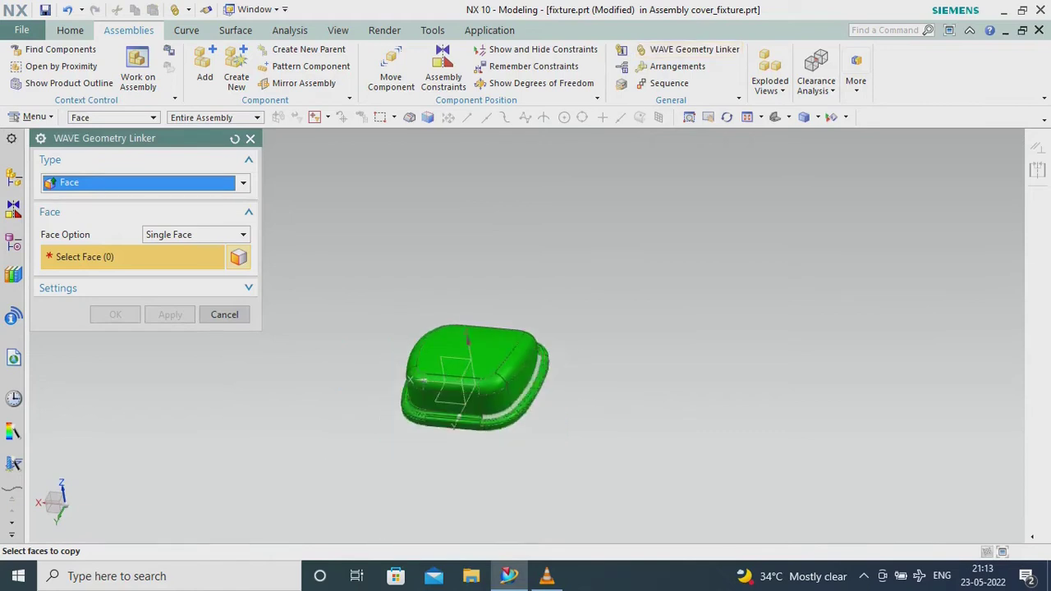
{"action": "scroll", "coordinate": [568, 316], "scroll_direction": "down", "scroll_amount": 5}
{"action": "left_click", "coordinate": [446, 381]}
{"action": "left_click", "coordinate": [592, 263]}
{"action": "scroll", "coordinate": [591, 263], "scroll_direction": "up", "scroll_amount": 3}
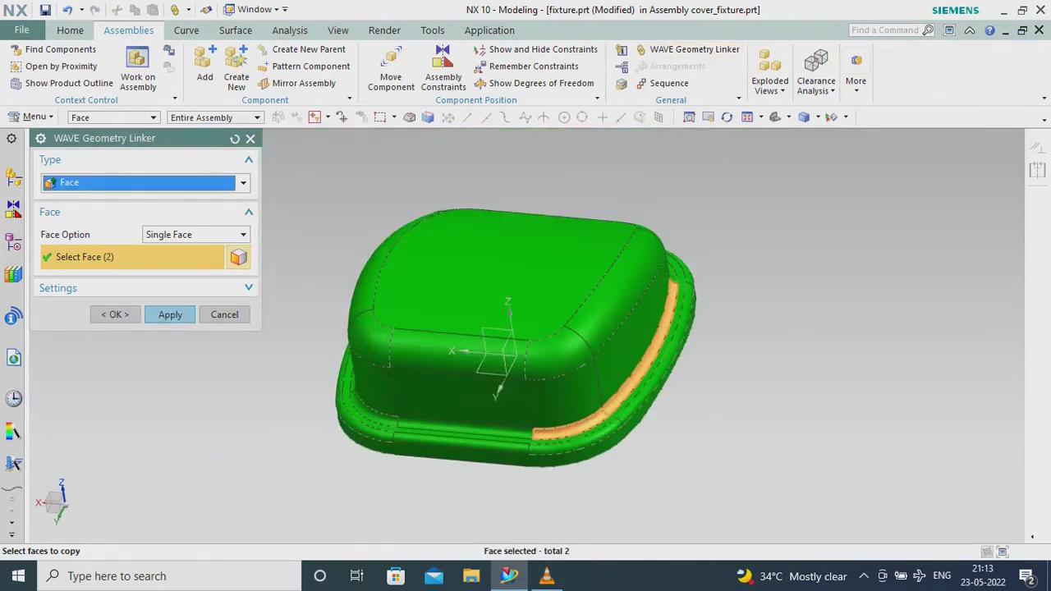
{"action": "middle_click_drag", "start_coordinate": [591, 263], "coordinate": [526, 279]}
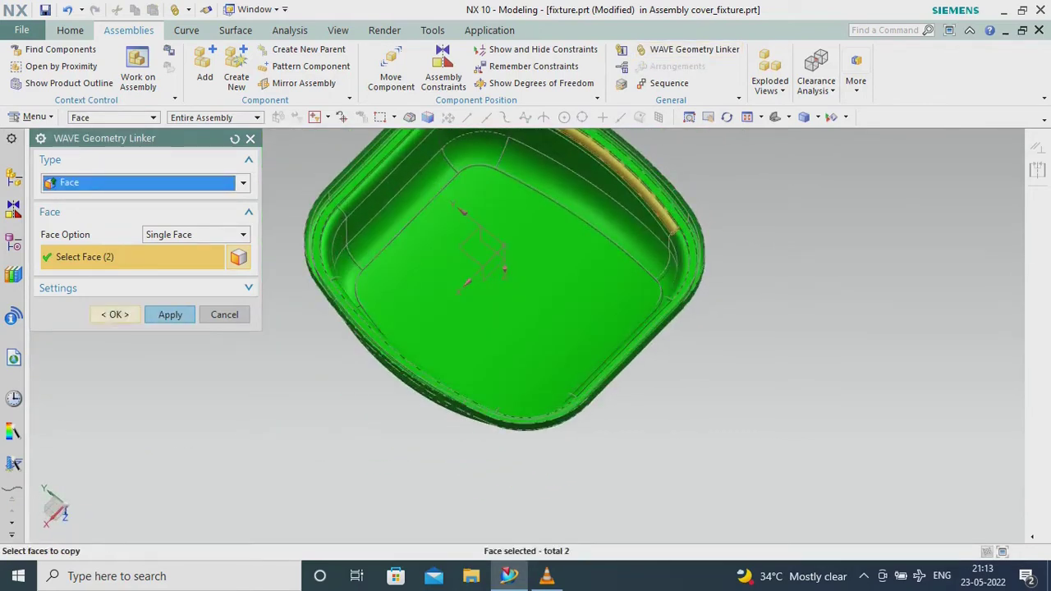
{"action": "left_click", "coordinate": [115, 315]}
Step: Check a relinked rim face and view the complete green tray from above
{"action": "scroll", "coordinate": [641, 263], "scroll_direction": "down", "scroll_amount": 5}
{"action": "left_click", "coordinate": [575, 312]}
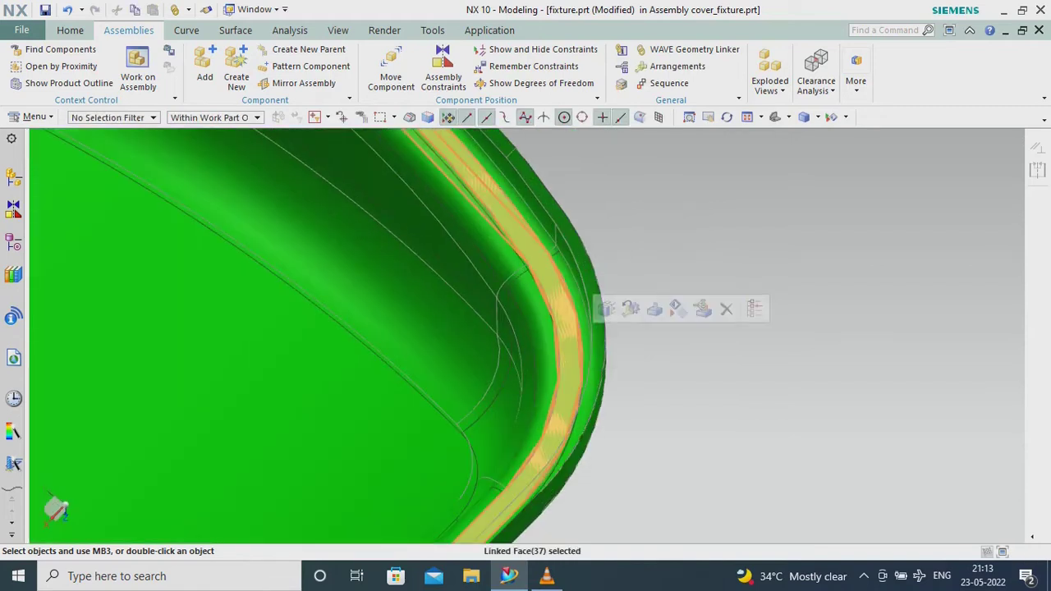
{"action": "key", "text": "Escape"}
{"action": "scroll", "coordinate": [525, 328], "scroll_direction": "up", "scroll_amount": 5}
{"action": "middle_click_drag", "start_coordinate": [525, 328], "coordinate": [510, 271]}
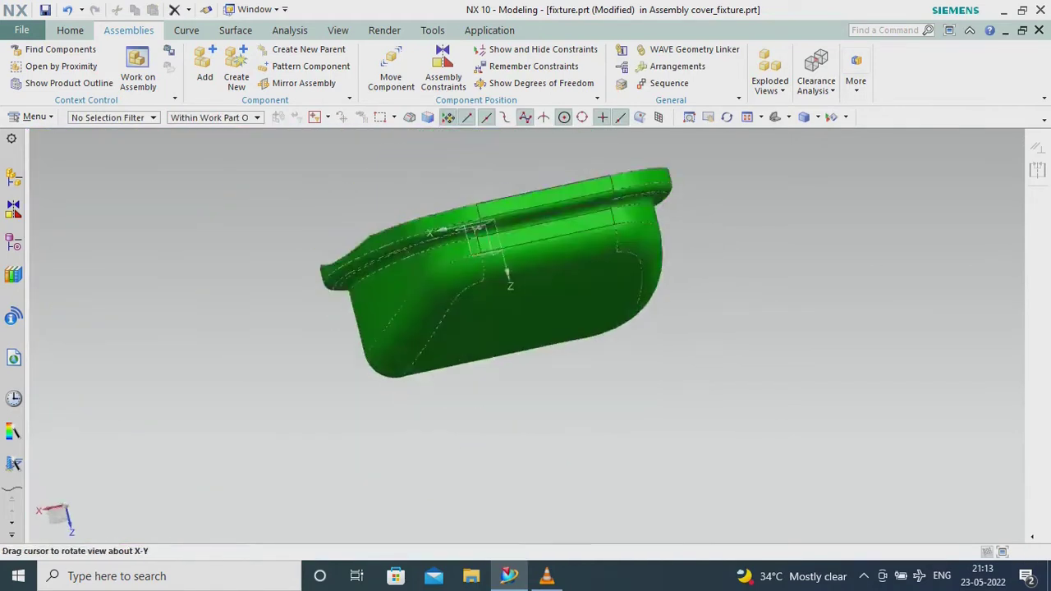
{"action": "scroll", "coordinate": [444, 232], "scroll_direction": "down", "scroll_amount": 2}
{"action": "scroll", "coordinate": [444, 231], "scroll_direction": "down", "scroll_amount": 2}
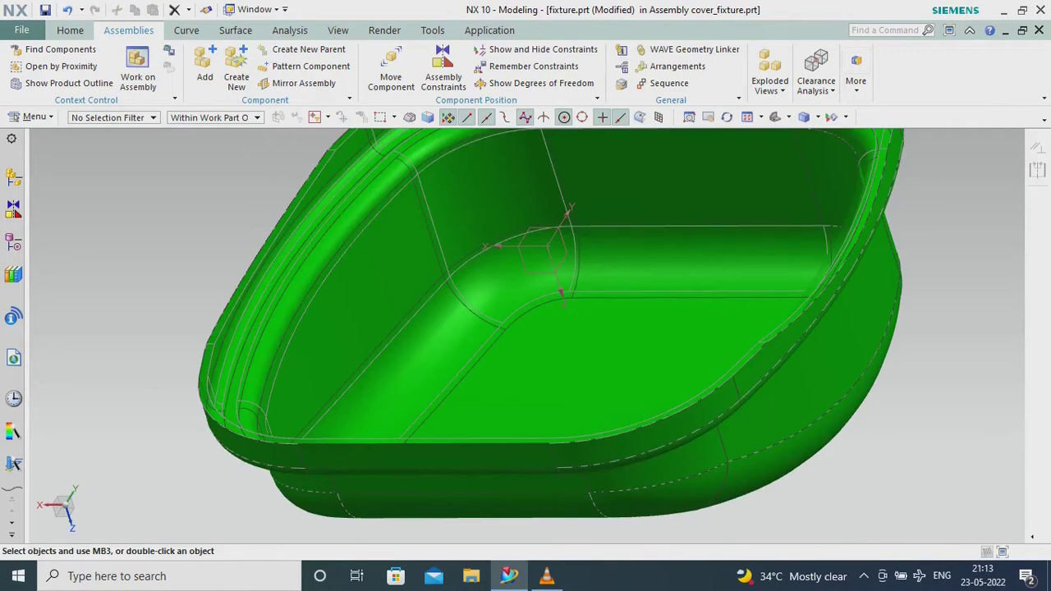
{"action": "middle_click_drag", "start_coordinate": [526, 328], "coordinate": [485, 297]}
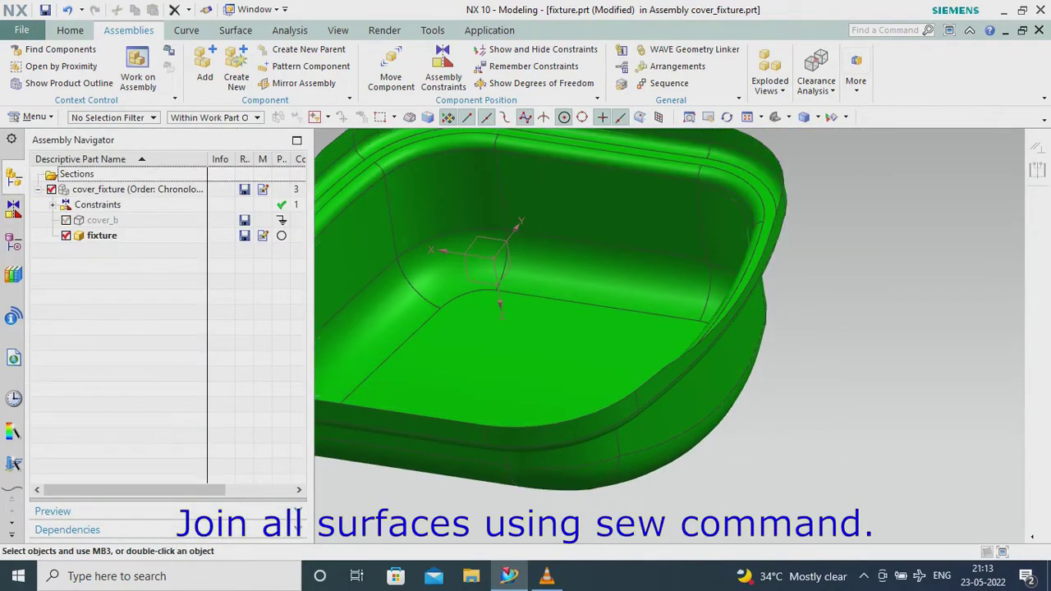
{"action": "scroll", "coordinate": [789, 392], "scroll_direction": "up", "scroll_amount": 2}
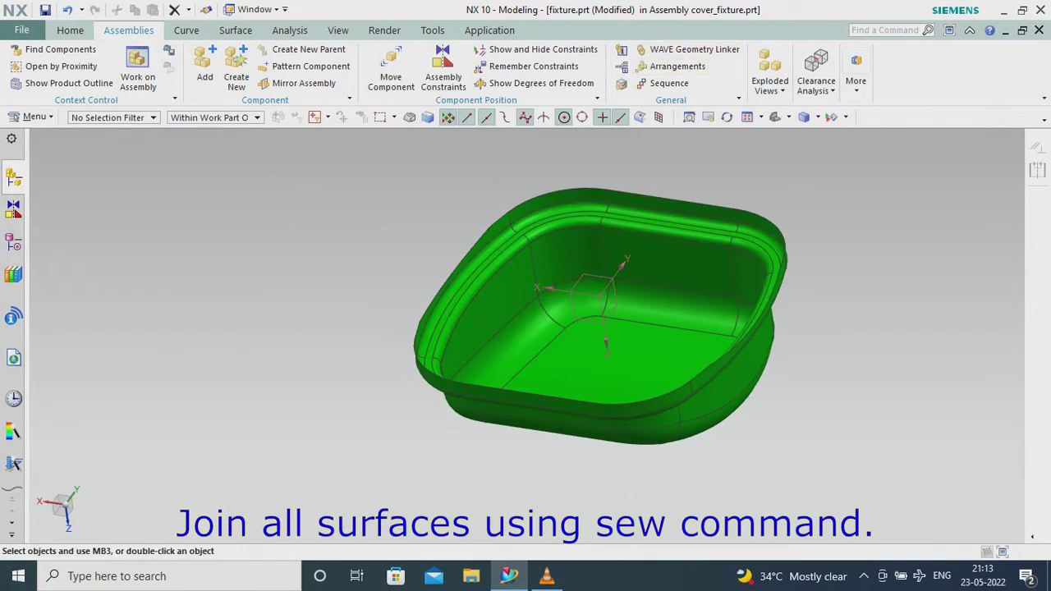
Step: Try sewing the 43 linked sheets and dismiss the disjoint-sheets error
{"action": "left_click", "coordinate": [447, 68]}
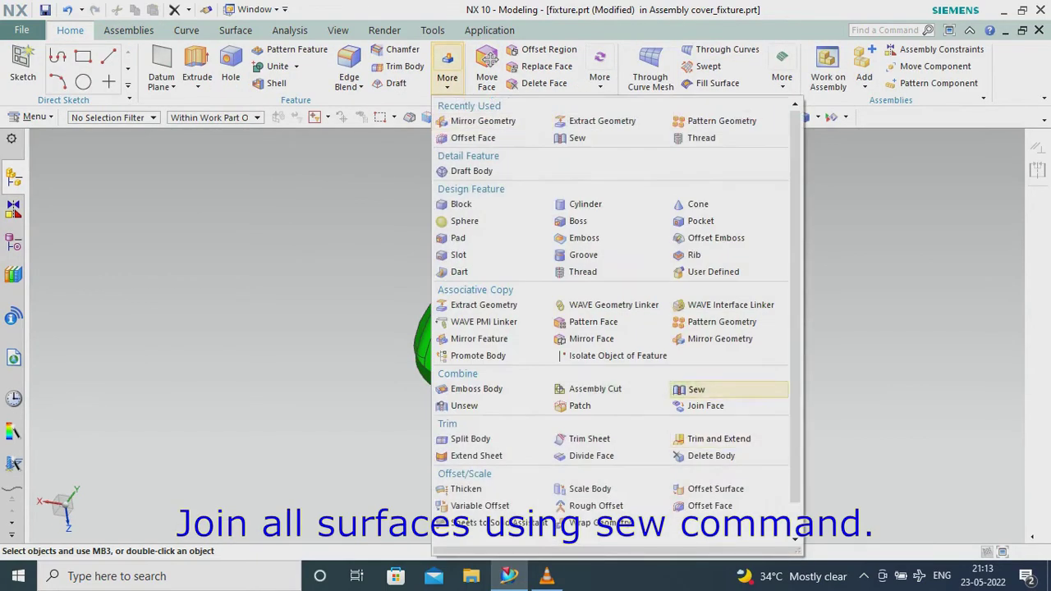
{"action": "left_click", "coordinate": [696, 390]}
{"action": "left_click", "coordinate": [448, 279]}
{"action": "left_click_drag", "start_coordinate": [355, 161], "coordinate": [847, 494]}
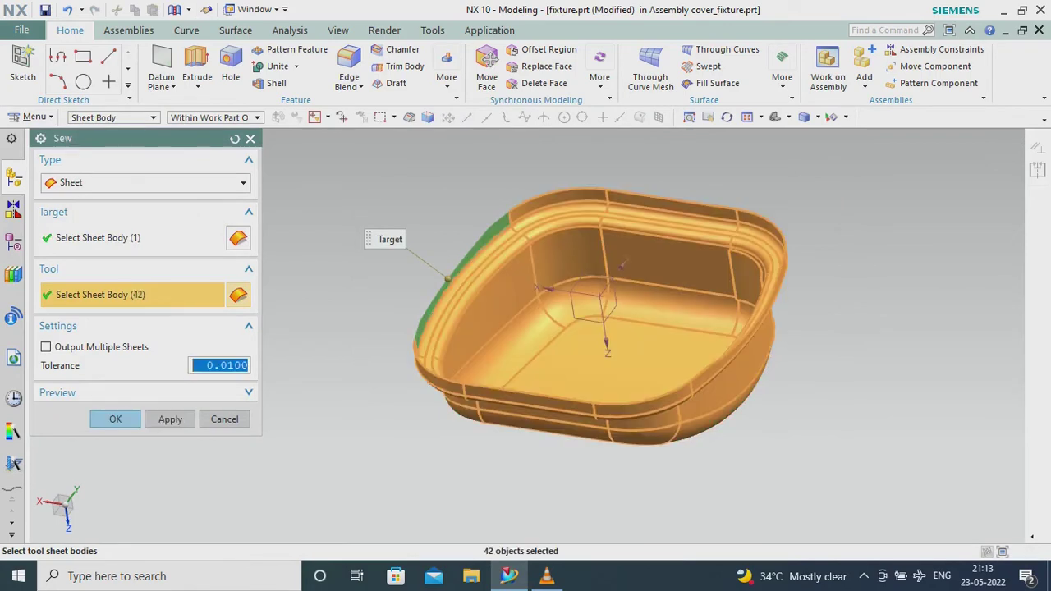
{"action": "left_click", "coordinate": [170, 419]}
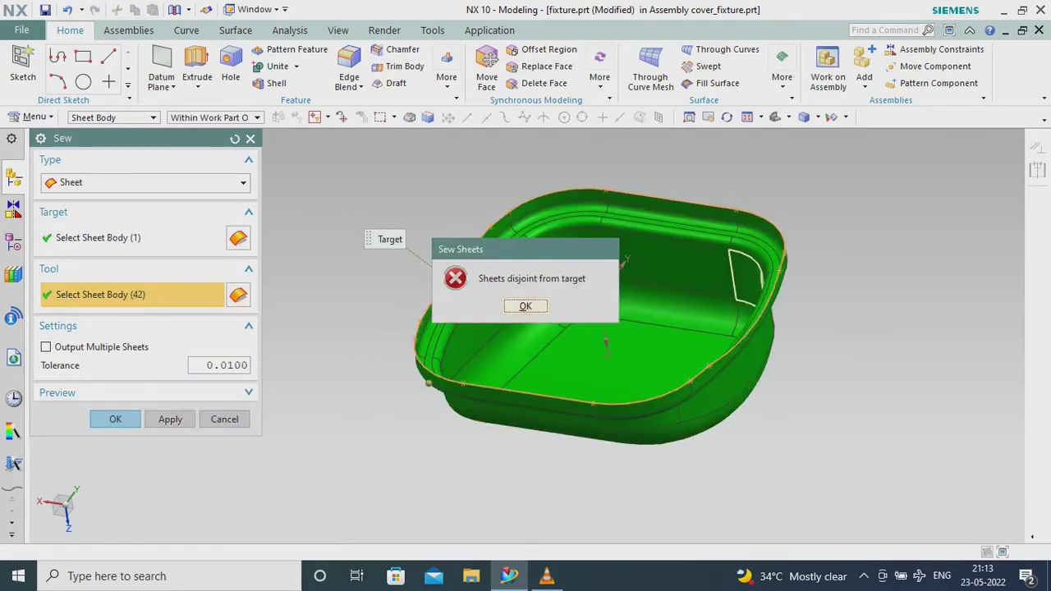
{"action": "key", "text": "Return"}
{"action": "key", "text": "Escape"}
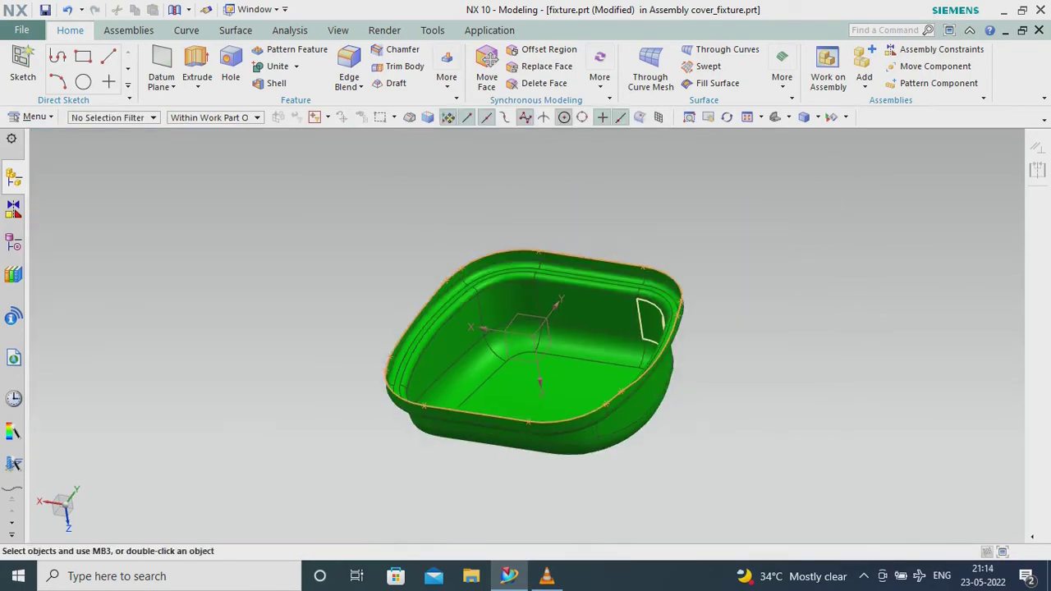
Step: Hide the Sew (49) pocket sheet from the Part Navigator
{"action": "left_click", "coordinate": [13, 209]}
{"action": "left_click", "coordinate": [13, 243]}
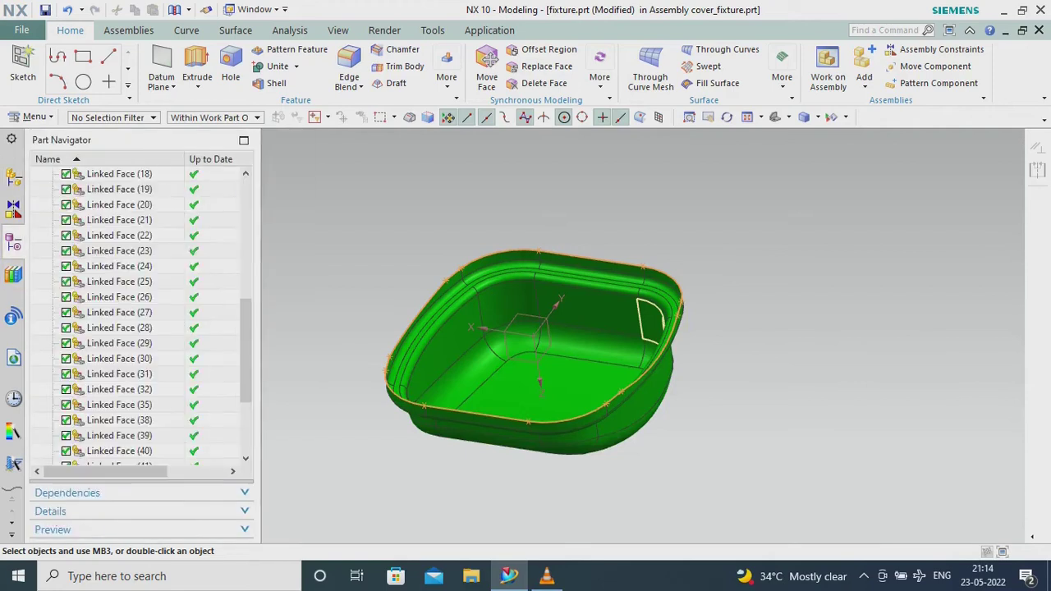
{"action": "scroll", "coordinate": [107, 369], "scroll_direction": "down", "scroll_amount": 3}
{"action": "left_click", "coordinate": [96, 451]}
{"action": "right_click", "coordinate": [96, 451]}
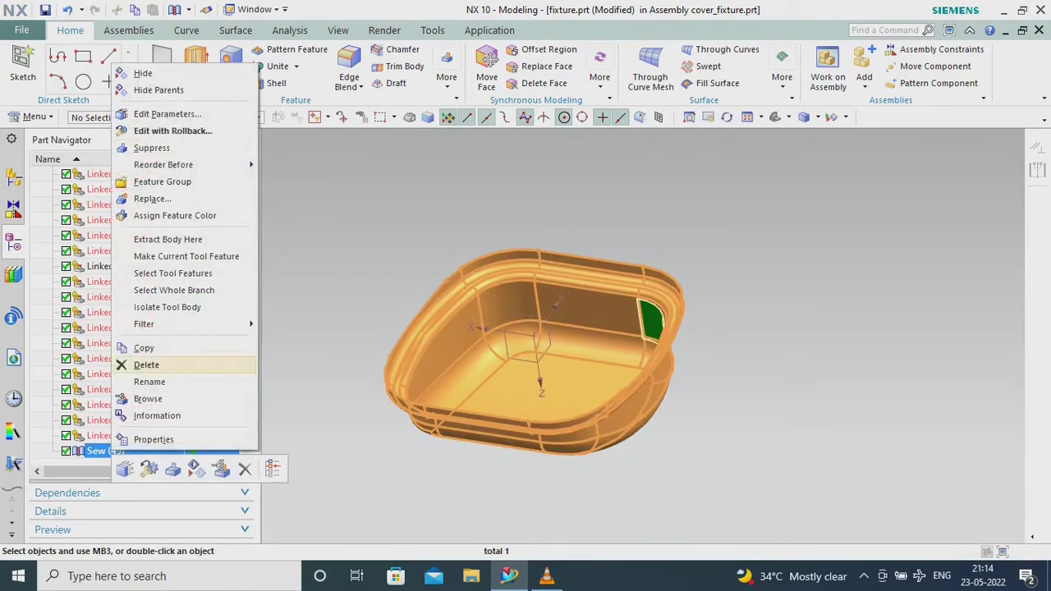
{"action": "left_click", "coordinate": [142, 73]}
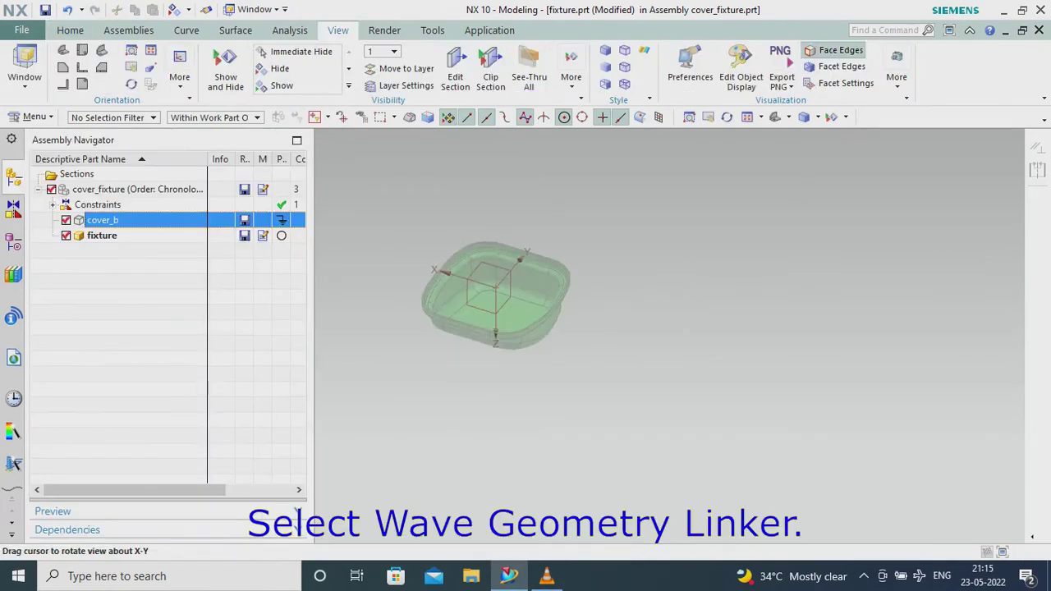
Step: Link the cover's four top rim faces into the fixture via WAVE Geometry Linker
{"action": "left_click", "coordinate": [128, 30]}
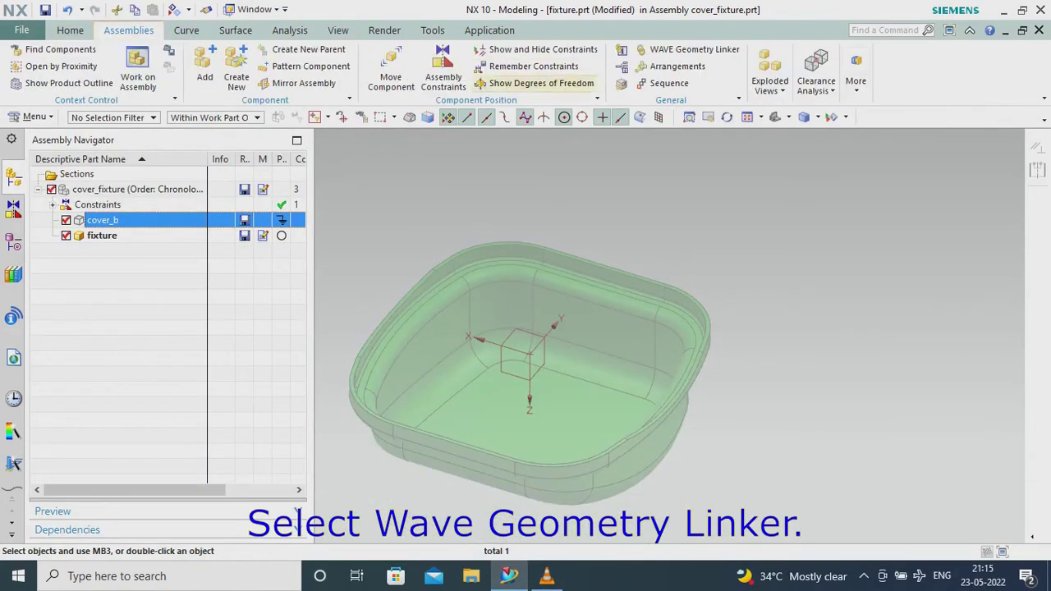
{"action": "left_click", "coordinate": [694, 49]}
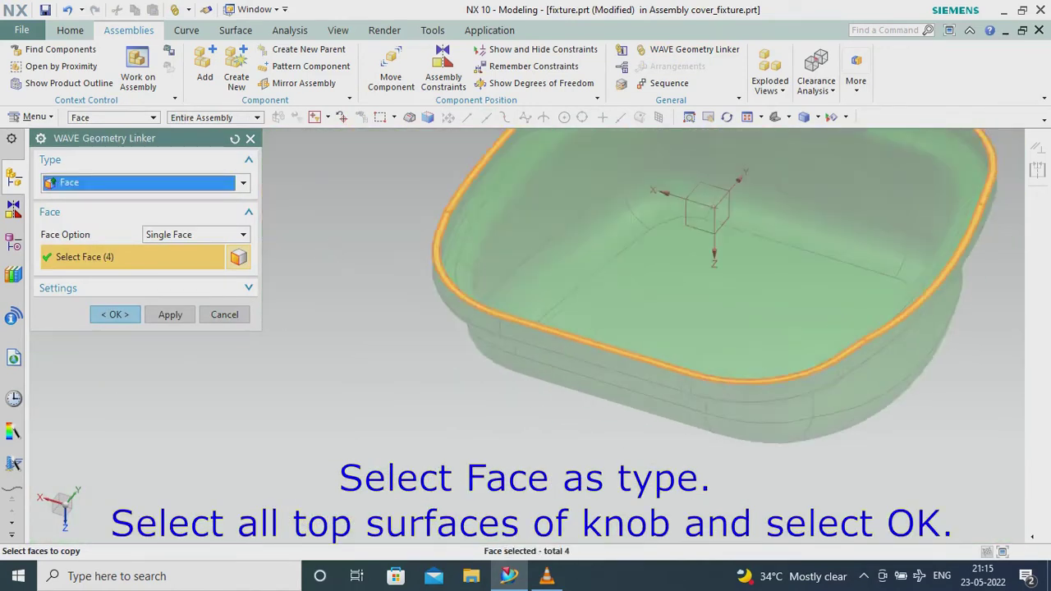
{"action": "key", "text": "Return"}
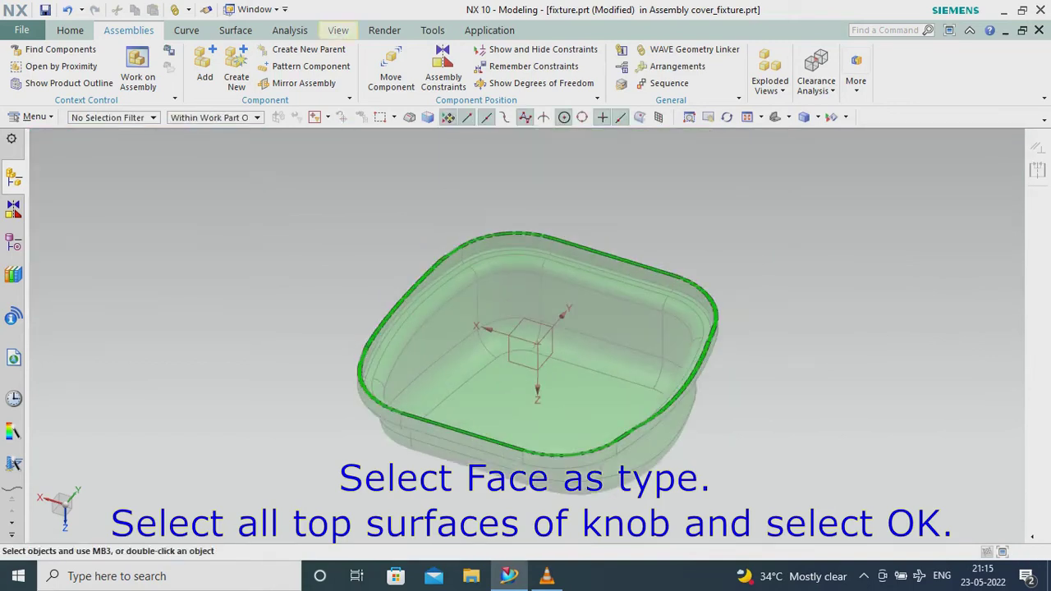
Step: Hide the cover so only the green rim ring remains
{"action": "left_click", "coordinate": [337, 30]}
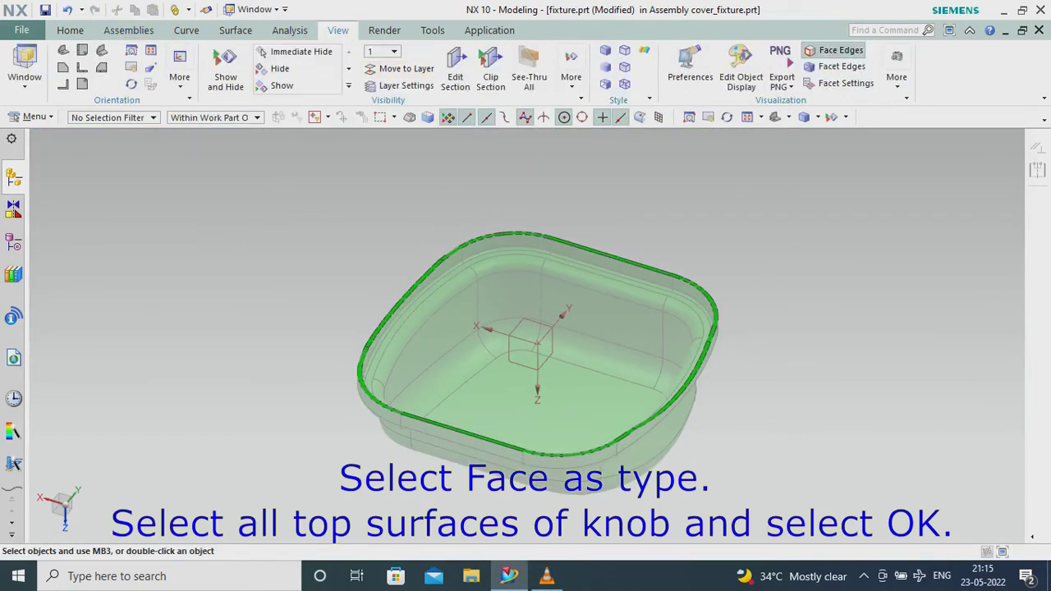
{"action": "left_click", "coordinate": [13, 177]}
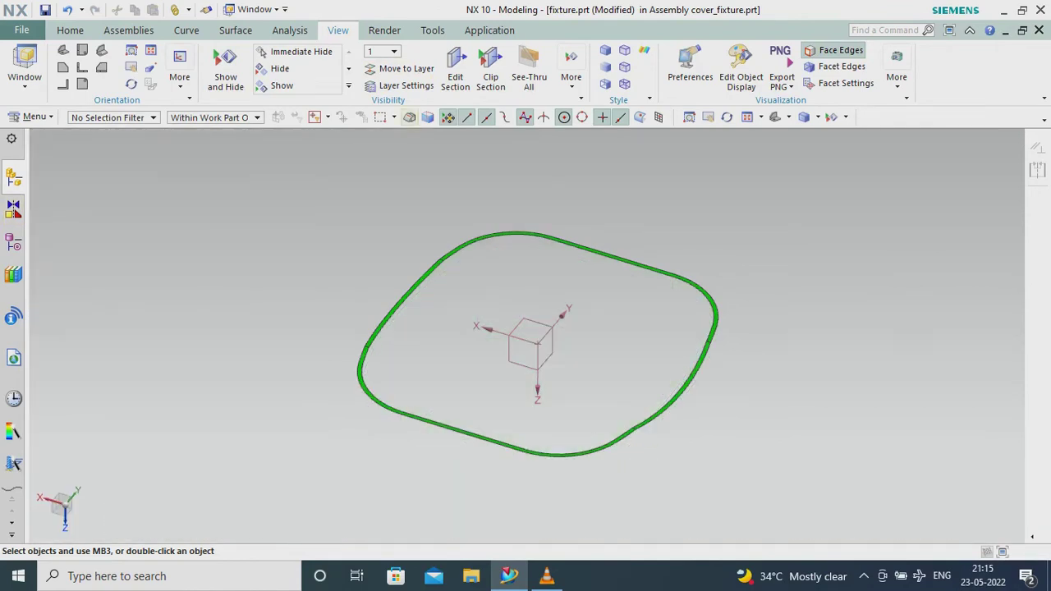
{"action": "left_click", "coordinate": [70, 29]}
Step: Extend the upper-left, back and right rim edges outward by 100 mm with Extend Sheet
{"action": "left_click", "coordinate": [782, 77]}
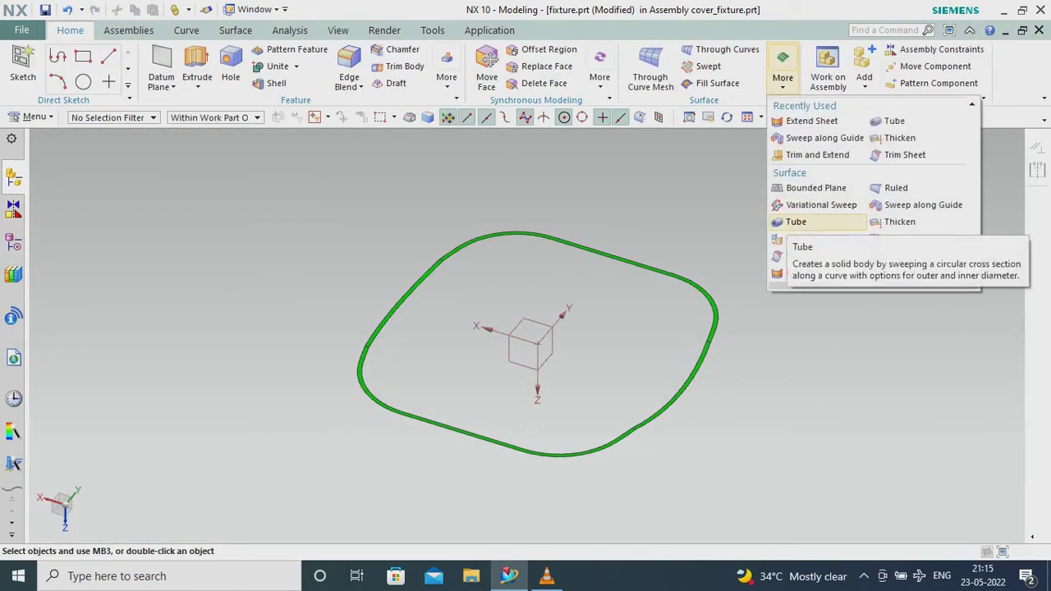
{"action": "left_click", "coordinate": [811, 272]}
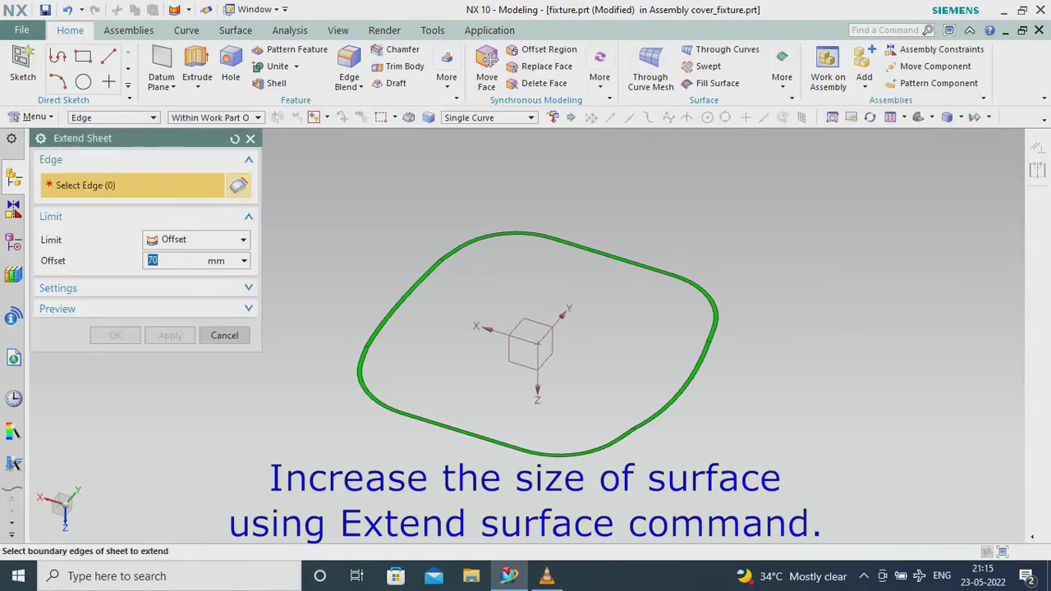
{"action": "left_click", "coordinate": [400, 300]}
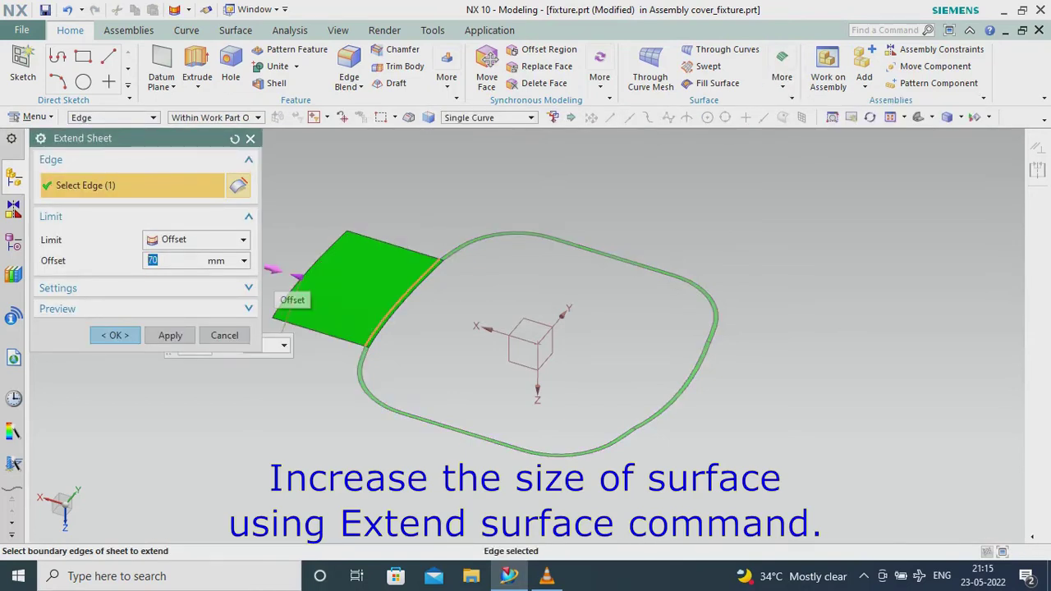
{"action": "type", "text": "100"}
{"action": "key", "text": "Return"}
{"action": "left_click", "coordinate": [170, 335]}
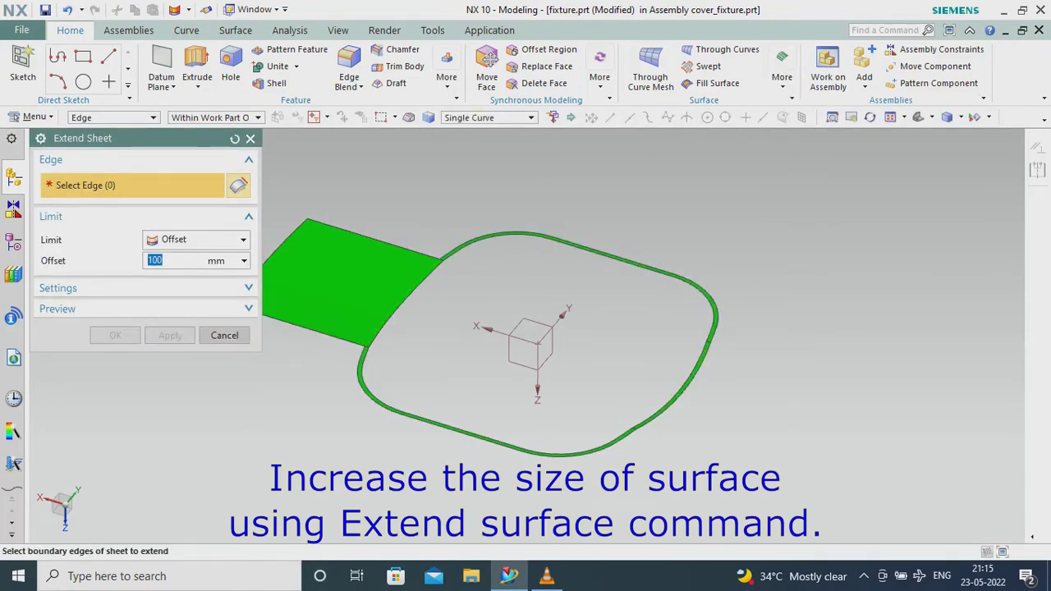
{"action": "left_click", "coordinate": [415, 251]}
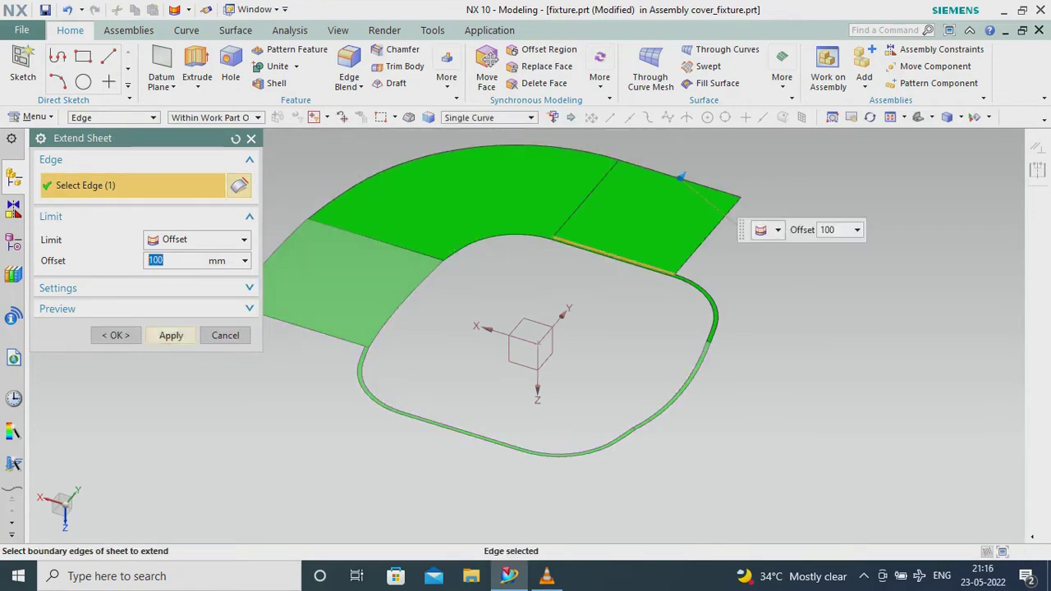
{"action": "left_click", "coordinate": [170, 335]}
{"action": "left_click", "coordinate": [706, 234]}
{"action": "middle_click", "coordinate": [707, 234]}
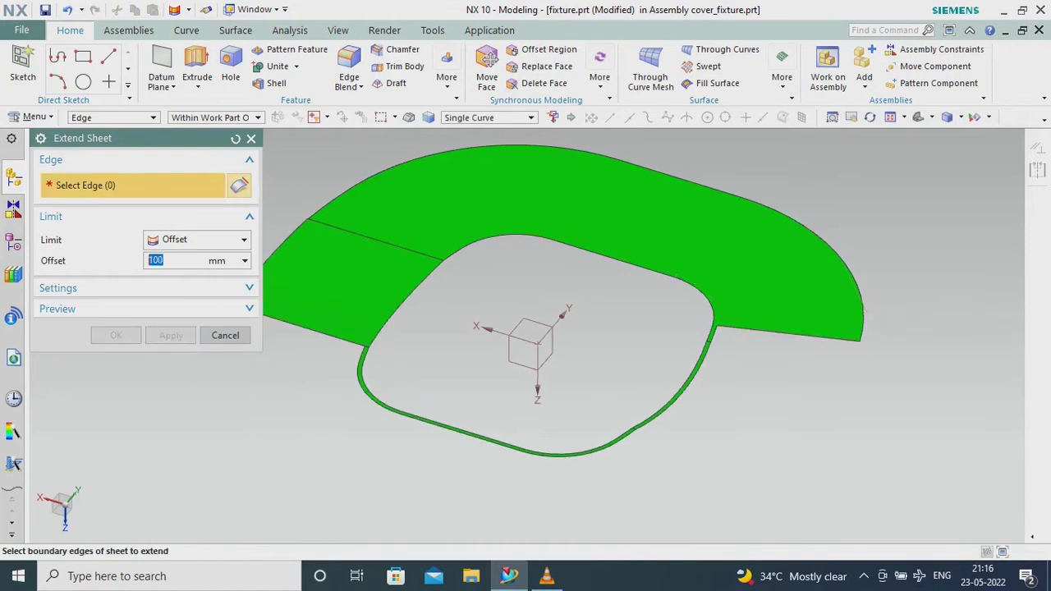
Step: Extend the curved front-right and front rim edges by 100 mm
{"action": "left_click", "coordinate": [713, 335]}
{"action": "left_click", "coordinate": [700, 361]}
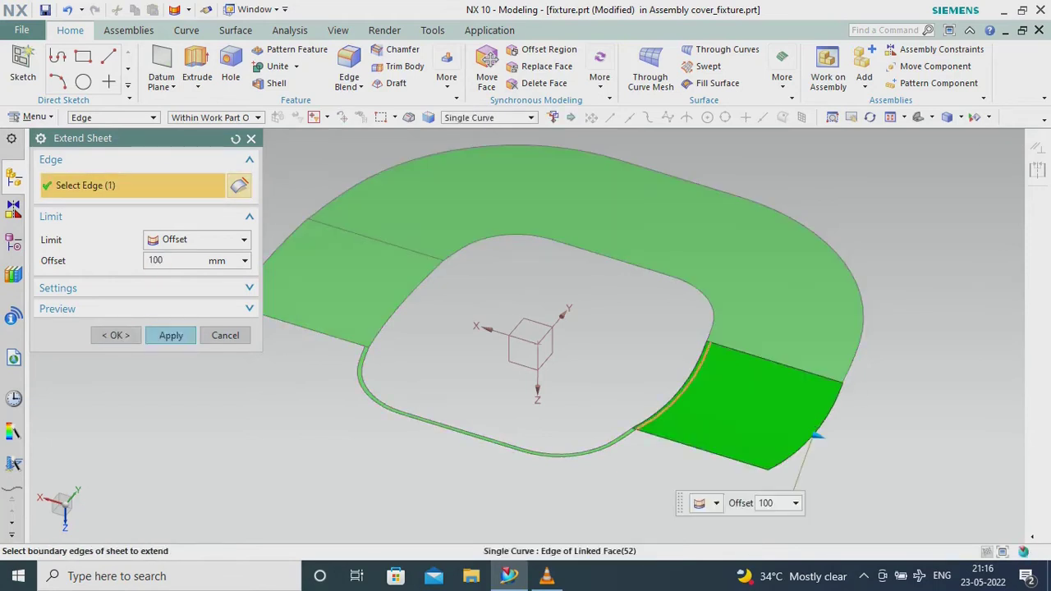
{"action": "middle_click", "coordinate": [624, 443]}
{"action": "left_click", "coordinate": [624, 443]}
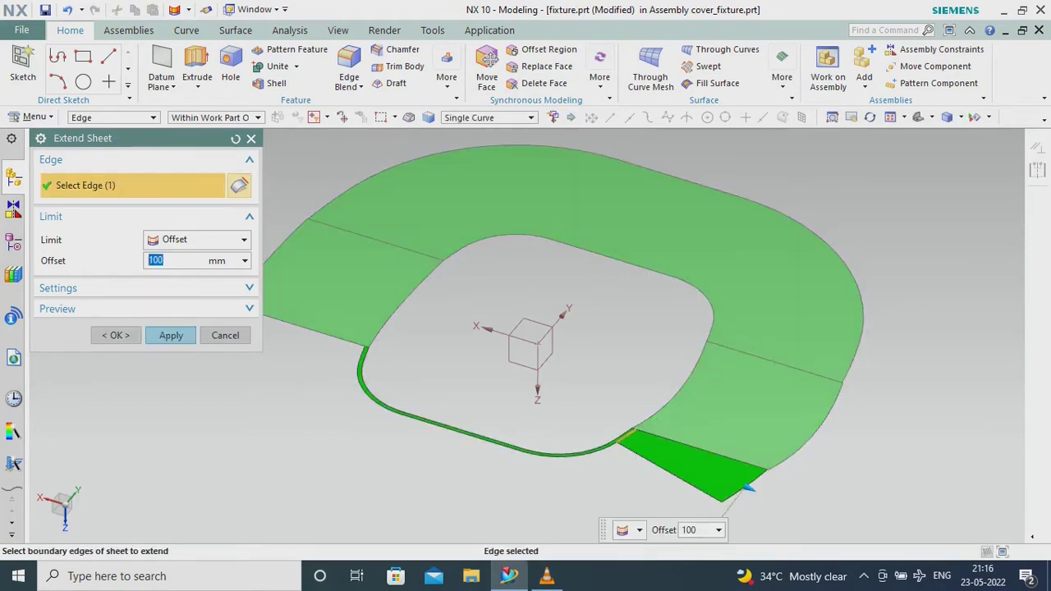
{"action": "middle_click", "coordinate": [625, 444]}
{"action": "left_click", "coordinate": [590, 453]}
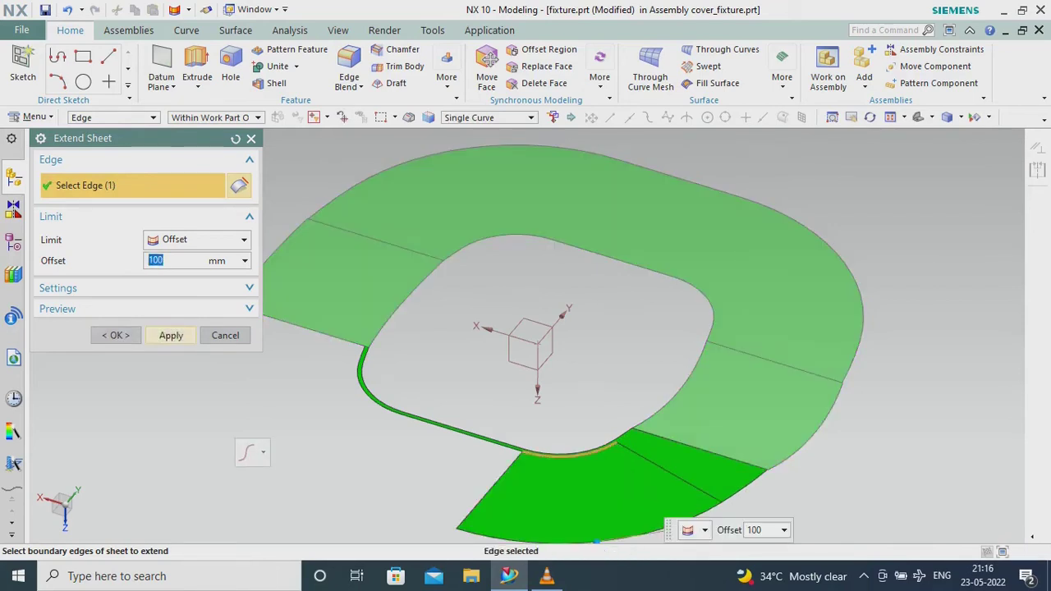
{"action": "middle_click", "coordinate": [598, 541]}
Step: Extend the lower, lower-left and last remaining rim edges by 100 mm, then finish
{"action": "left_click", "coordinate": [464, 433]}
{"action": "middle_click", "coordinate": [464, 432]}
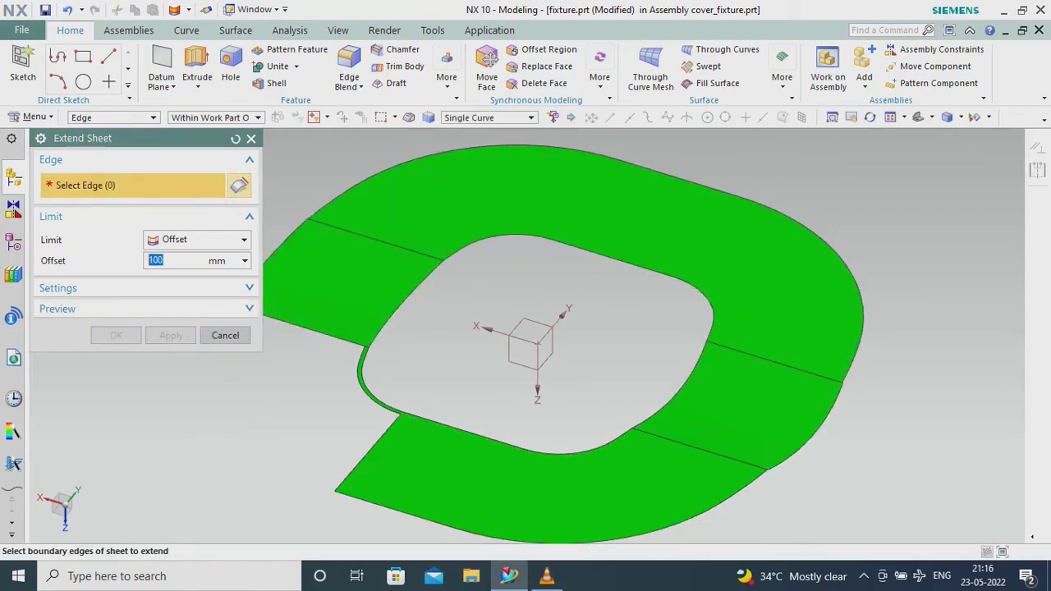
{"action": "left_click", "coordinate": [367, 454]}
{"action": "middle_click", "coordinate": [367, 454]}
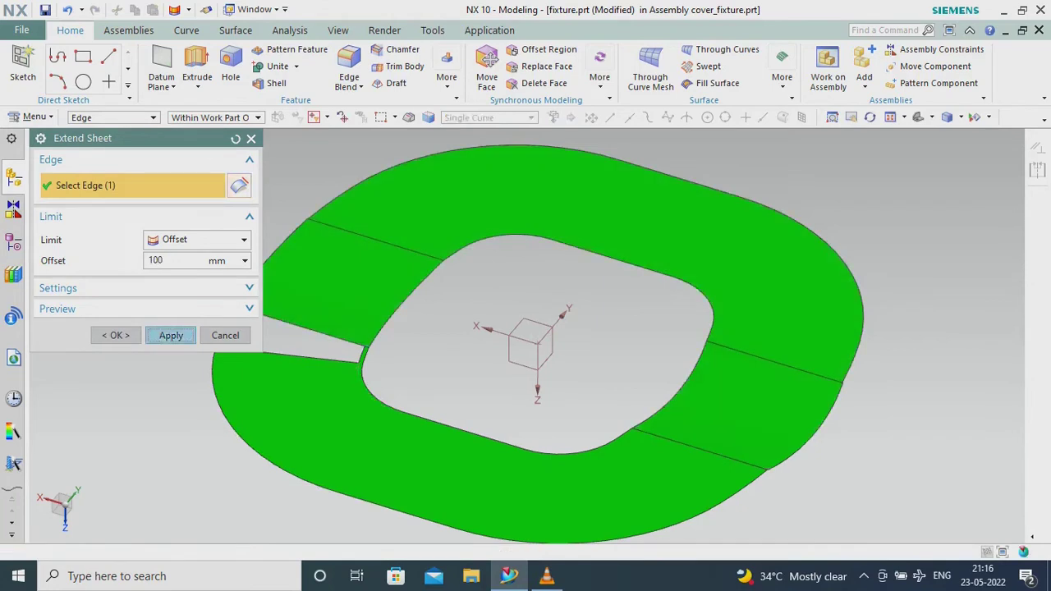
{"action": "left_click", "coordinate": [361, 355]}
{"action": "middle_click", "coordinate": [362, 355]}
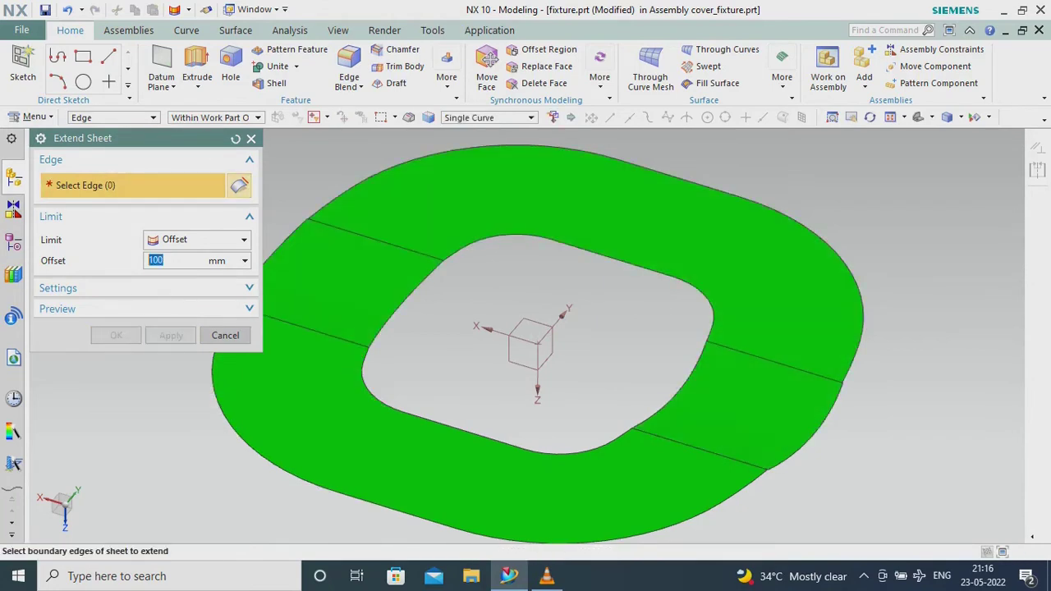
{"action": "key", "text": "Escape"}
{"action": "scroll", "coordinate": [666, 425], "scroll_direction": "down", "scroll_amount": 2}
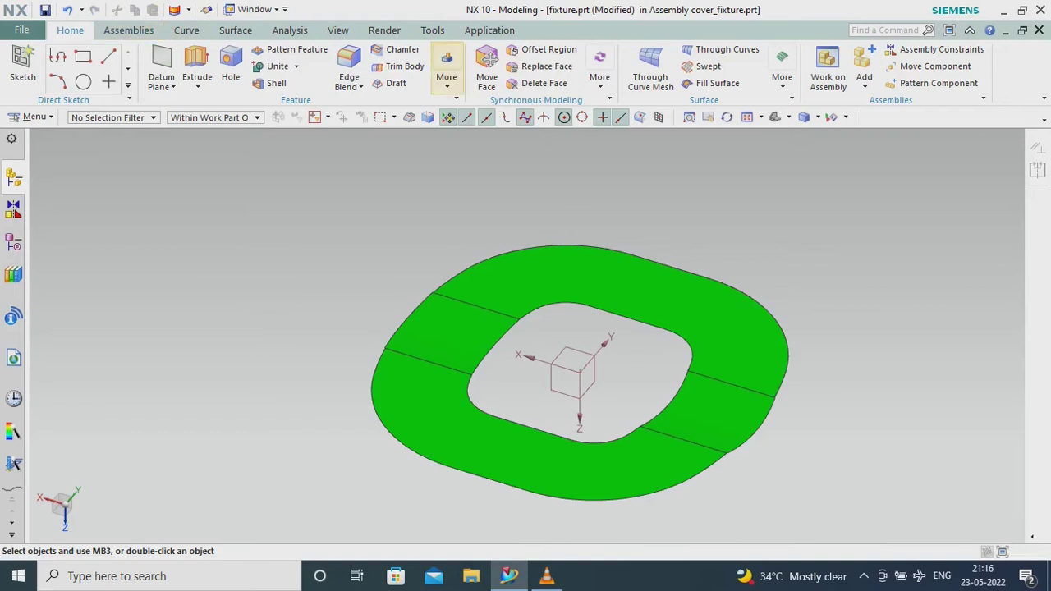
Step: Sew all extended flange pieces into one sheet, with the left piece as target
{"action": "left_click", "coordinate": [446, 78]}
{"action": "left_click", "coordinate": [689, 391]}
{"action": "left_click", "coordinate": [386, 345]}
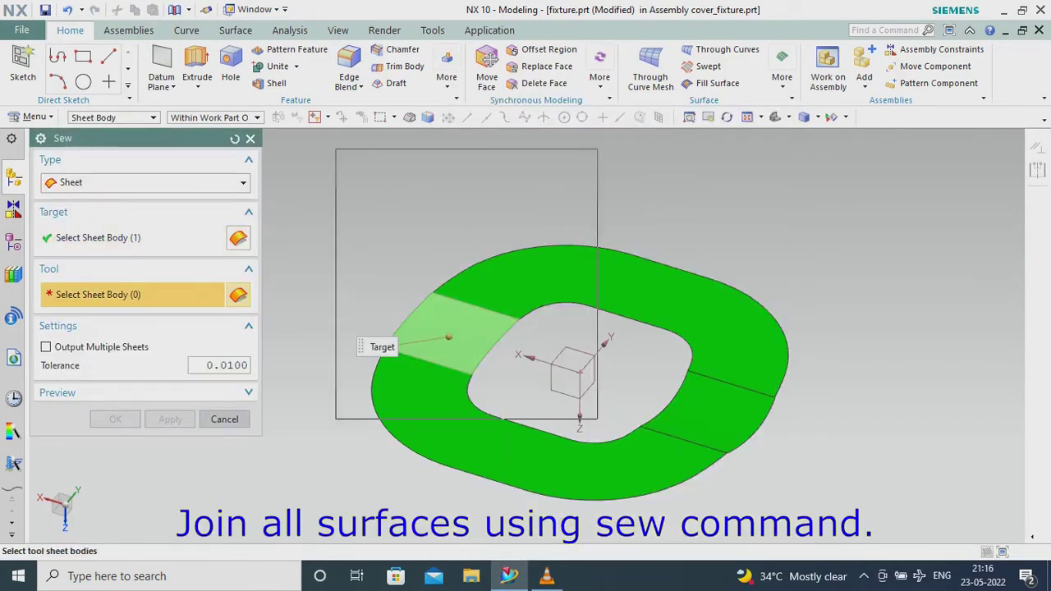
{"action": "left_click_drag", "start_coordinate": [335, 148], "coordinate": [846, 529]}
{"action": "left_click", "coordinate": [170, 419]}
{"action": "left_click", "coordinate": [224, 419]}
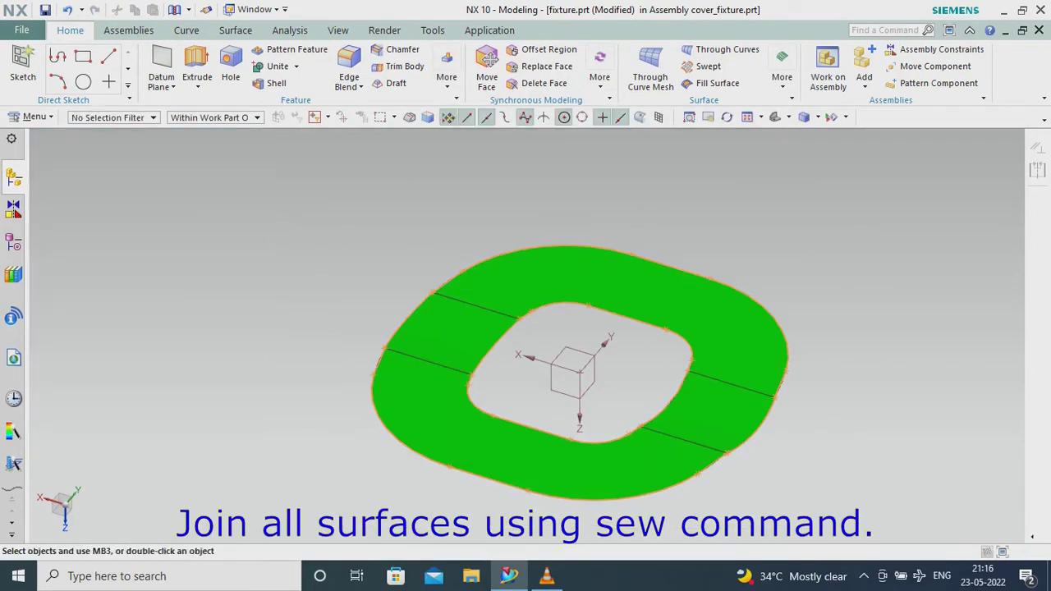
Step: Show the hidden pocket sheet (Sew 49) again from the Part Navigator
{"action": "left_click", "coordinate": [13, 176]}
{"action": "left_click", "coordinate": [14, 242]}
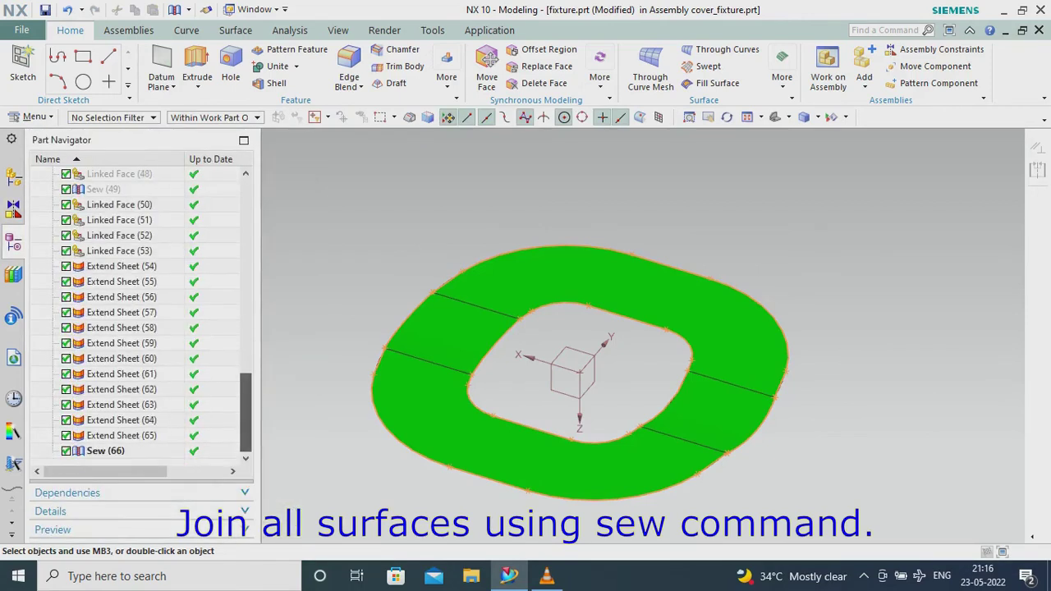
{"action": "right_click", "coordinate": [183, 189]}
{"action": "left_click", "coordinate": [197, 148]}
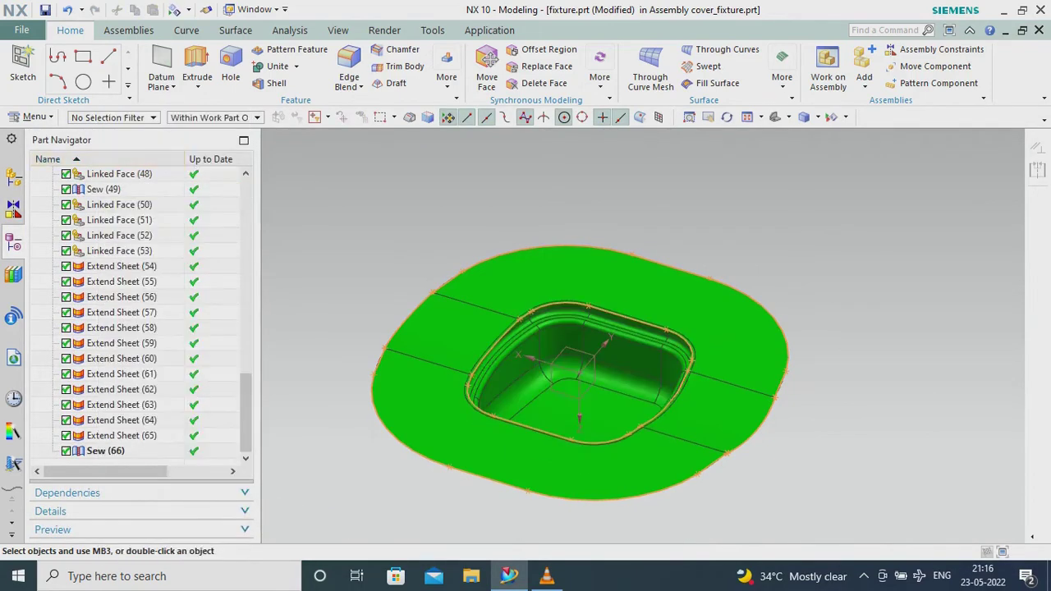
{"action": "scroll", "coordinate": [280, 271], "scroll_direction": "down", "scroll_amount": 1}
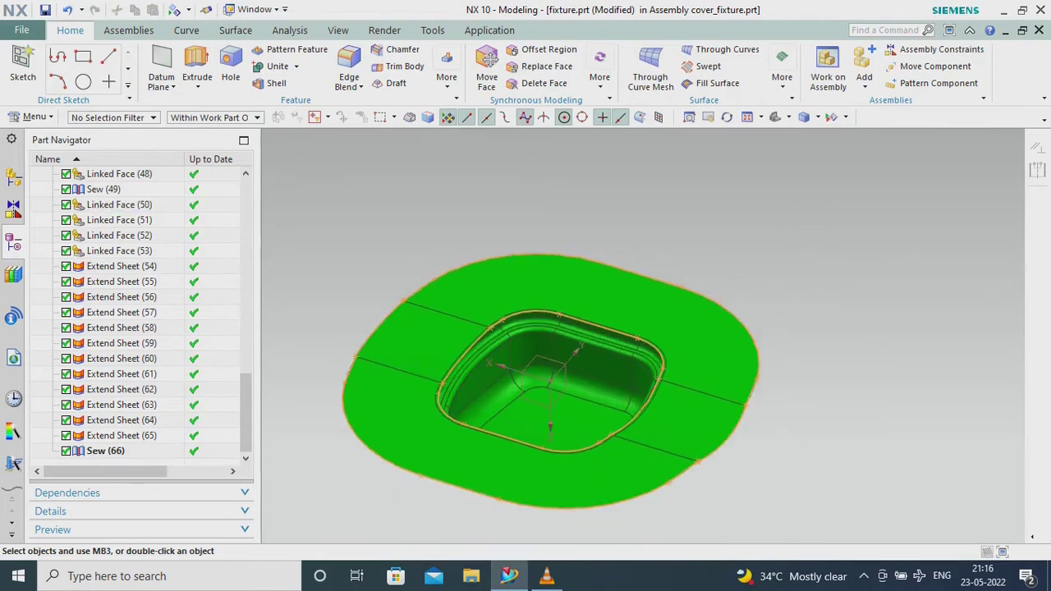
{"action": "left_click", "coordinate": [782, 78]}
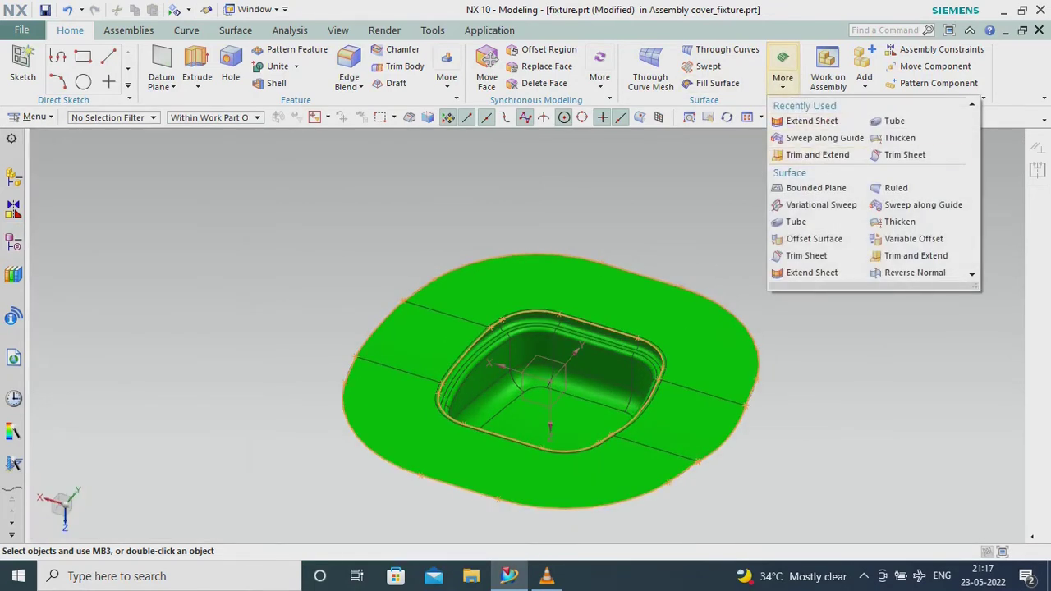
Step: Trim the flange sheet using the pocket rim edge as the boundary
{"action": "left_click", "coordinate": [806, 255]}
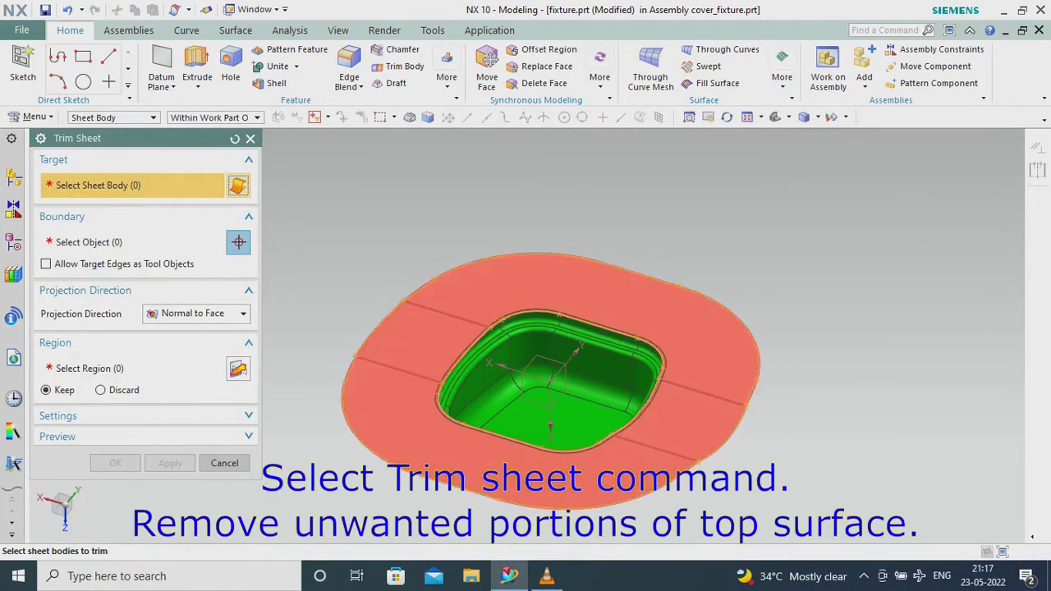
{"action": "left_click", "coordinate": [456, 435]}
{"action": "scroll", "coordinate": [465, 422], "scroll_direction": "up", "scroll_amount": 4}
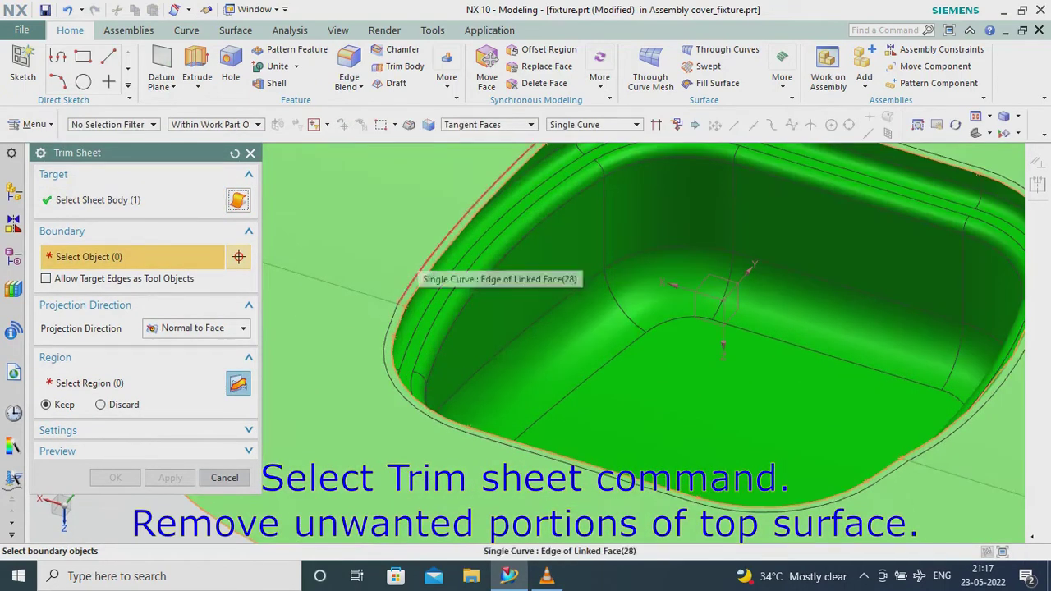
{"action": "left_click", "coordinate": [415, 271]}
{"action": "left_click", "coordinate": [115, 477]}
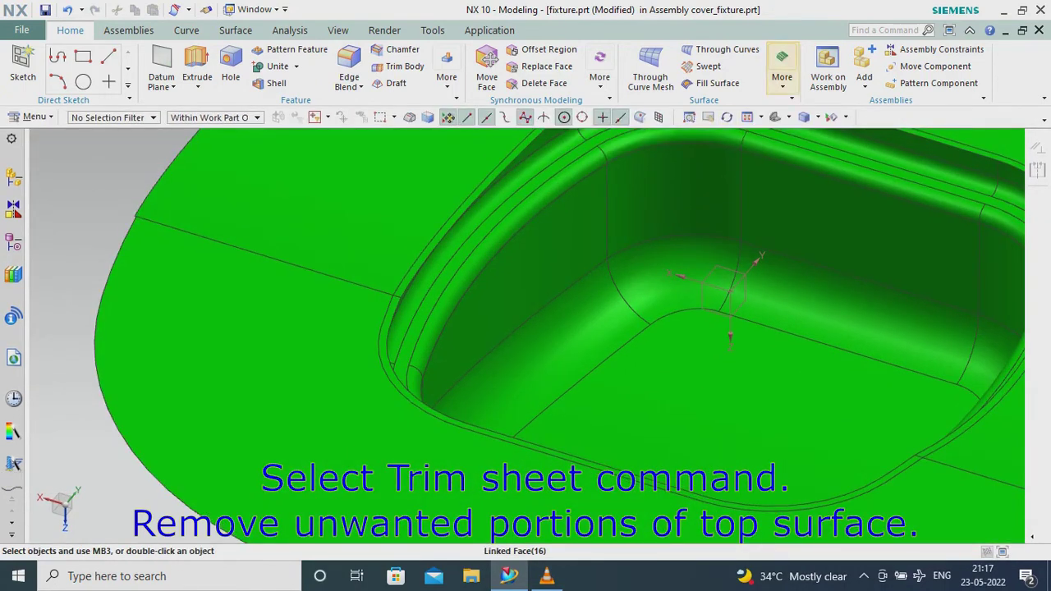
Step: Trim the outer sheet again, bounded by the pocket surface and its tangent faces
{"action": "left_click", "coordinate": [782, 75]}
{"action": "left_click", "coordinate": [806, 255]}
{"action": "left_click", "coordinate": [588, 460]}
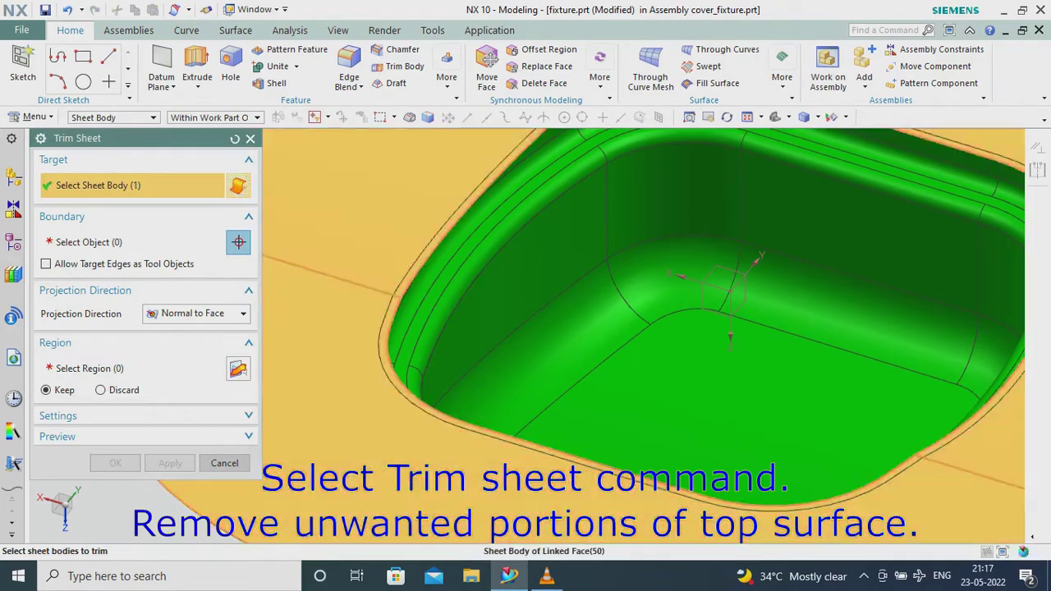
{"action": "left_click", "coordinate": [439, 227]}
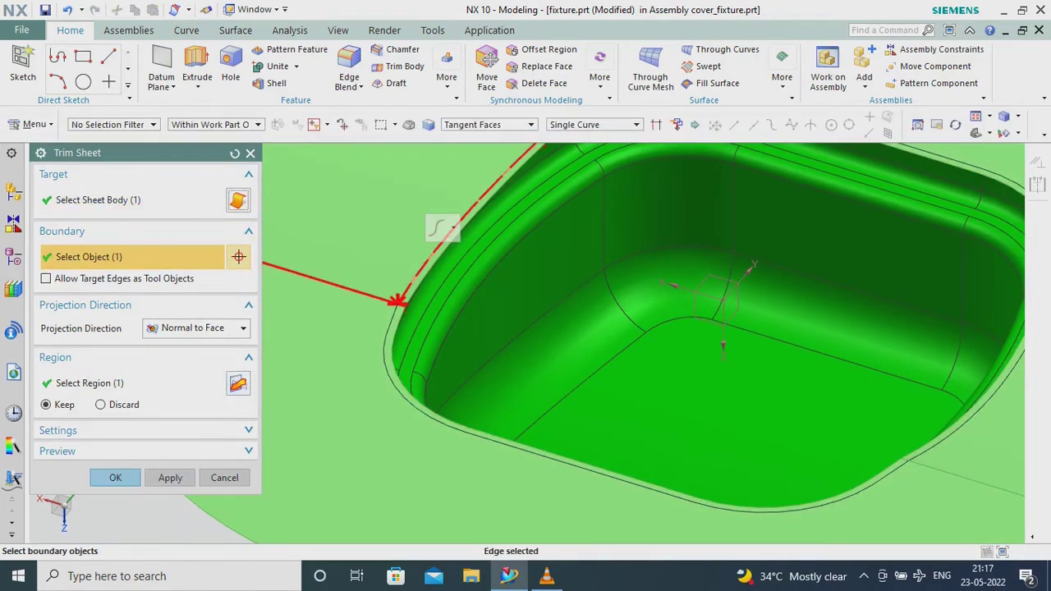
{"action": "left_click", "coordinate": [438, 243]}
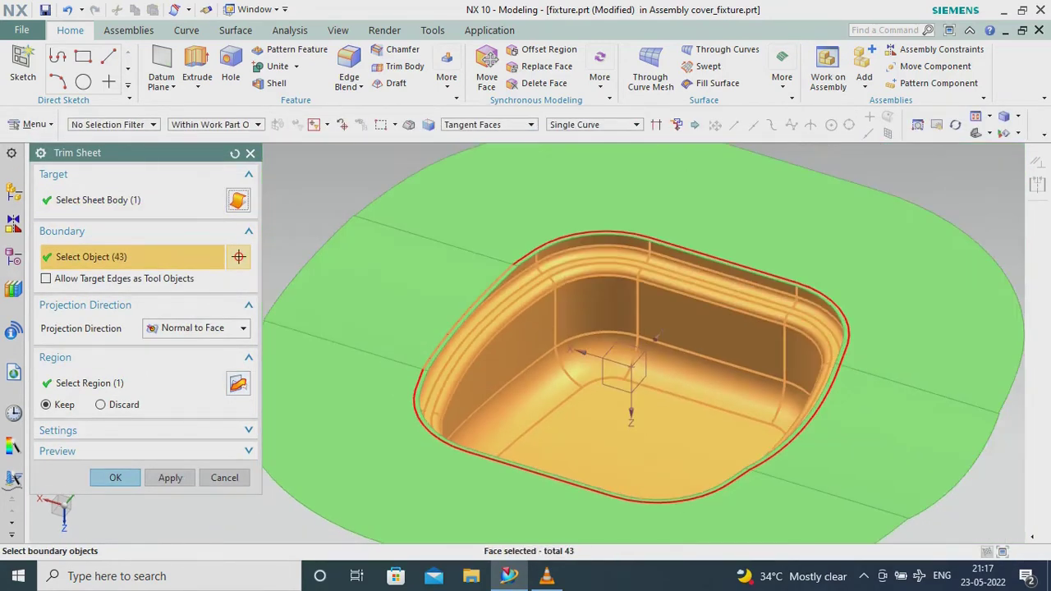
{"action": "left_click", "coordinate": [170, 477]}
{"action": "key", "text": "Escape"}
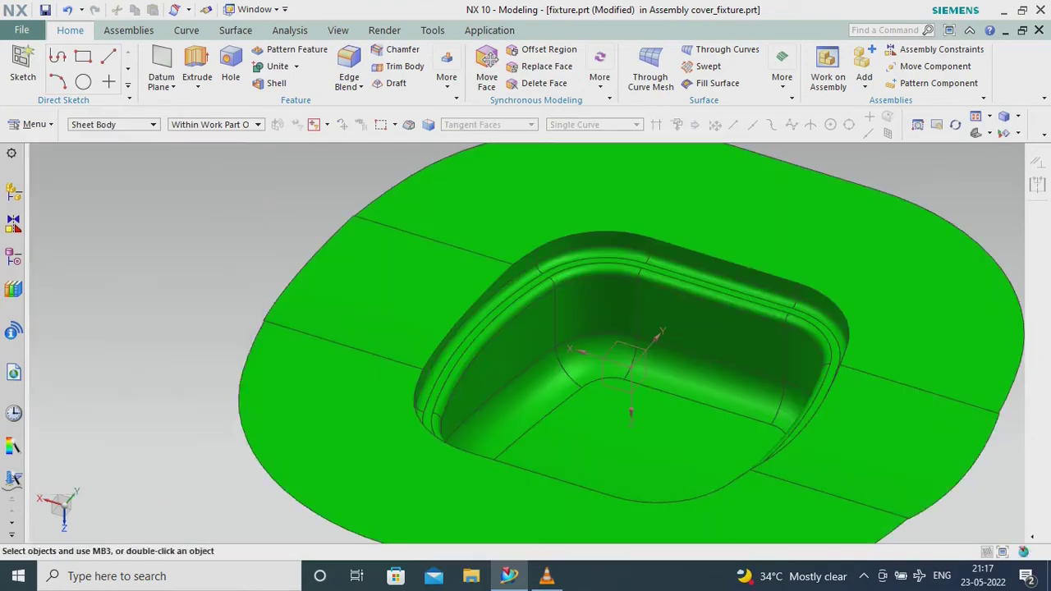
Step: Sew the trimmed outer sheet (target) to the pocket sheet (tool) as one surface
{"action": "mouse_move", "coordinate": [704, 359]}
{"action": "middle_mouse_down"}
{"action": "mouse_move", "coordinate": [625, 395]}
{"action": "mouse_move", "coordinate": [493, 300]}
{"action": "middle_mouse_up"}
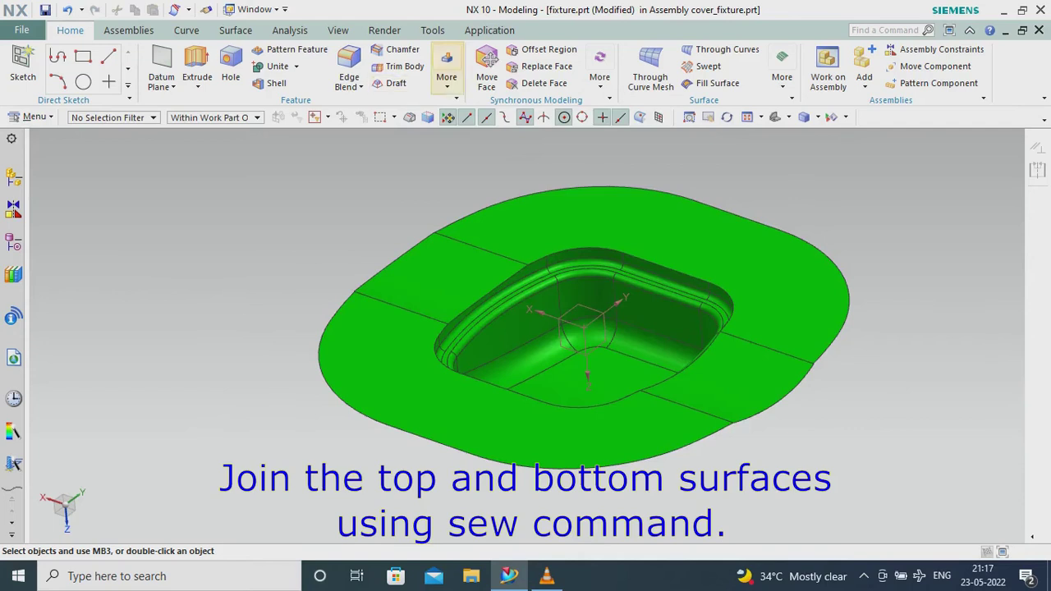
{"action": "left_click", "coordinate": [447, 70]}
{"action": "left_click", "coordinate": [689, 450]}
{"action": "left_click", "coordinate": [490, 399]}
{"action": "left_click", "coordinate": [608, 312]}
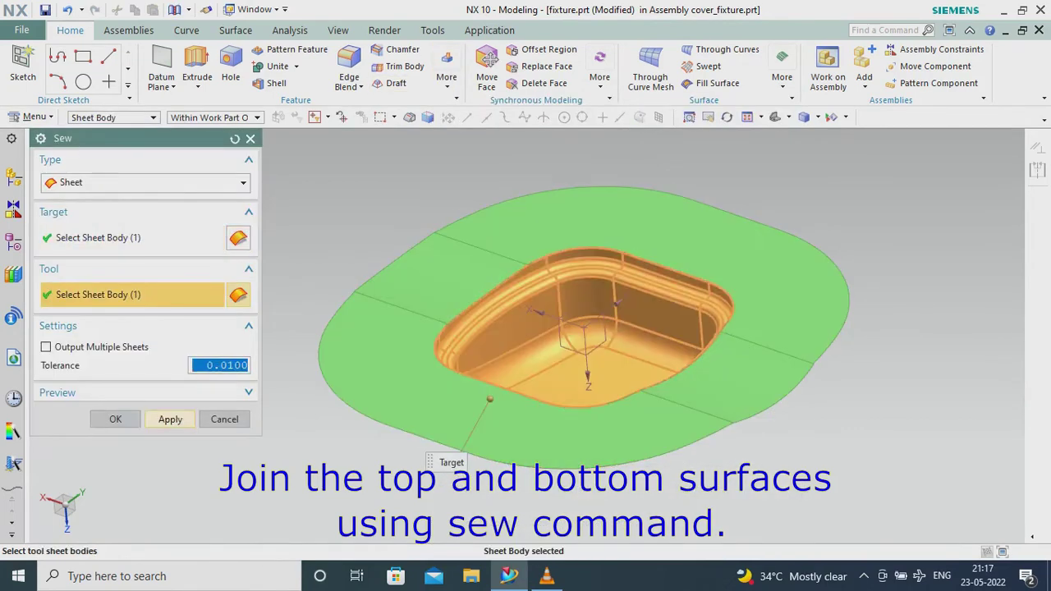
{"action": "key", "text": "Return"}
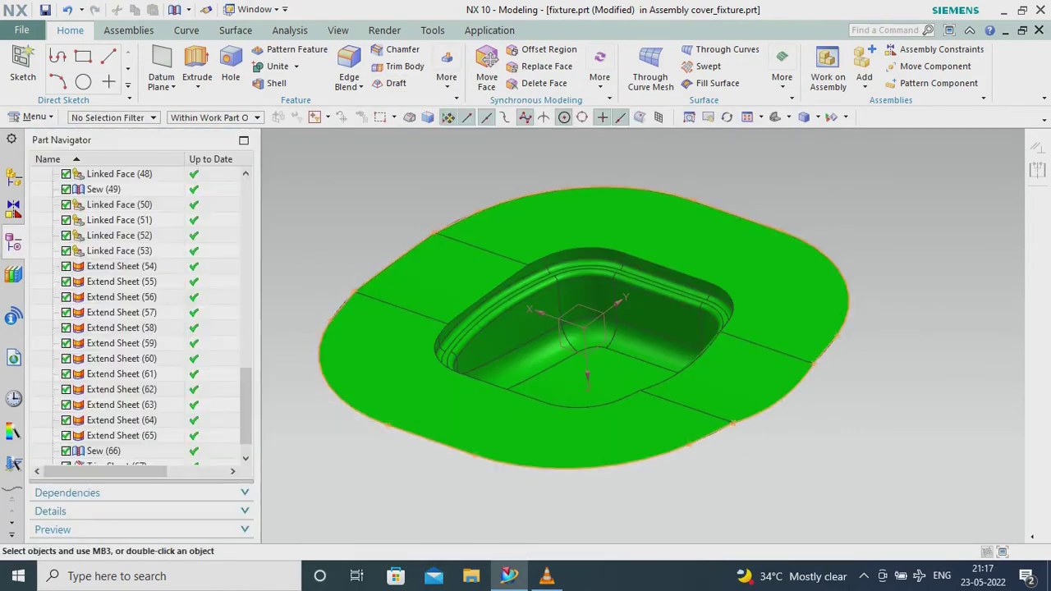
Step: Show Extrude (1) again and change its end distance to 130 mm
{"action": "scroll", "coordinate": [139, 320], "scroll_direction": "up", "scroll_amount": 15}
{"action": "left_click", "coordinate": [100, 251]}
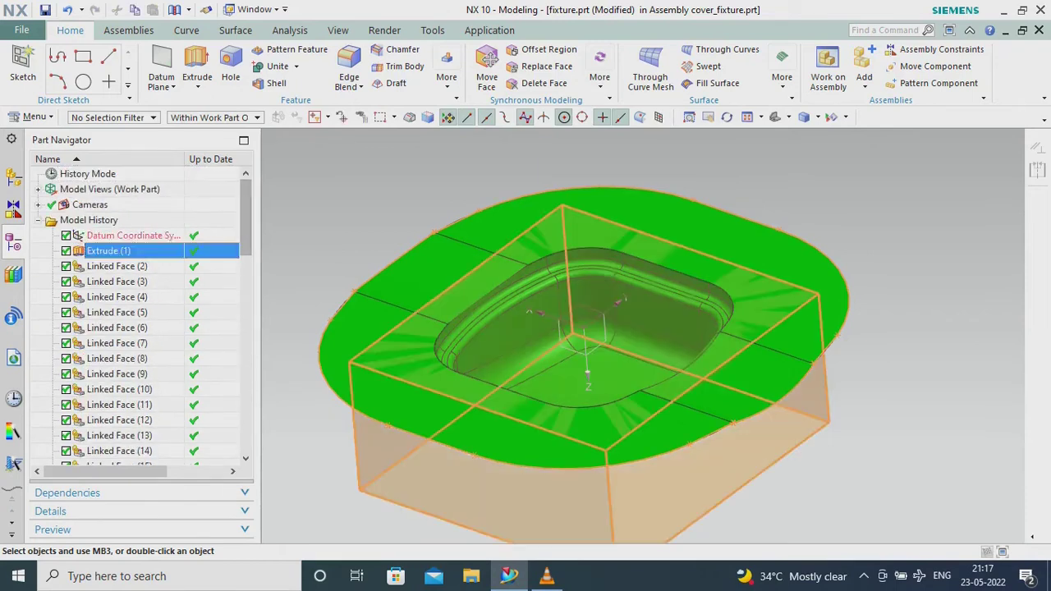
{"action": "right_click", "coordinate": [104, 250]}
{"action": "left_click", "coordinate": [137, 183]}
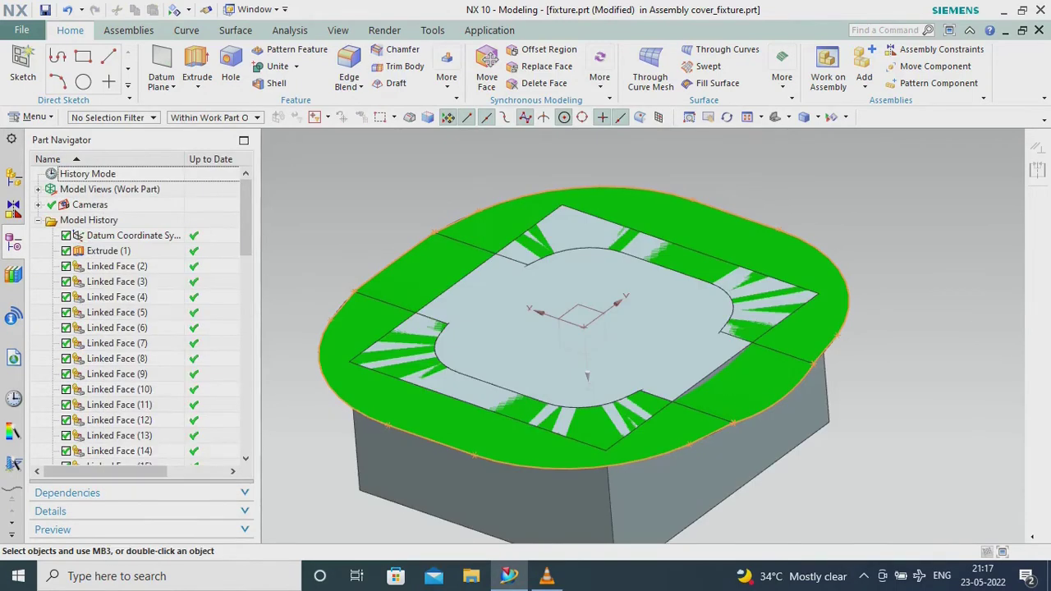
{"action": "double_click", "coordinate": [109, 250]}
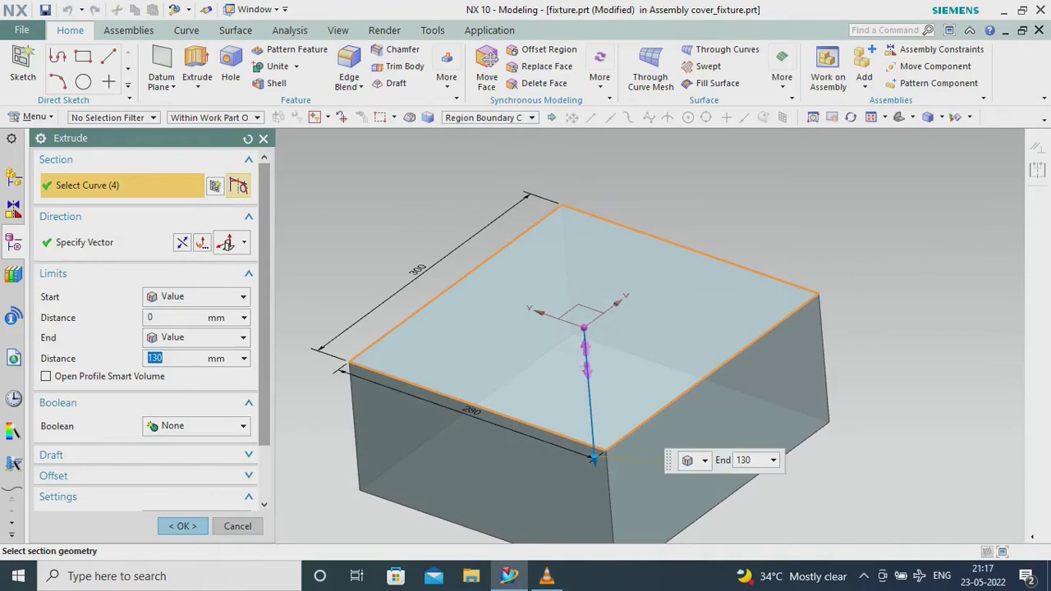
{"action": "type", "text": "-40"}
{"action": "key", "text": "Return"}
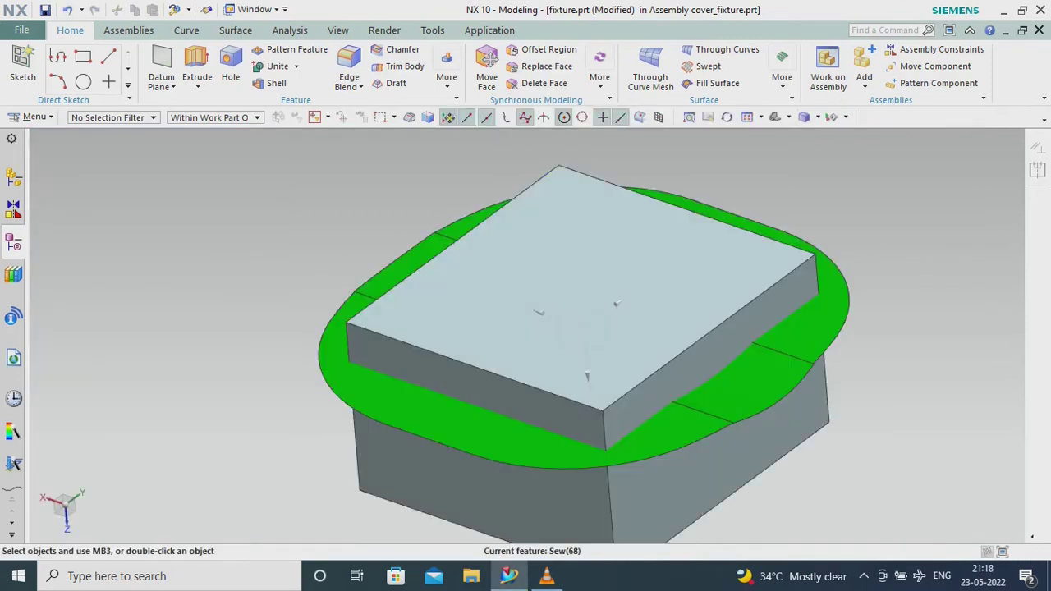
Step: Trim the block body with the sewn surface to form the cavity
{"action": "left_click", "coordinate": [405, 66]}
{"action": "left_click", "coordinate": [575, 271]}
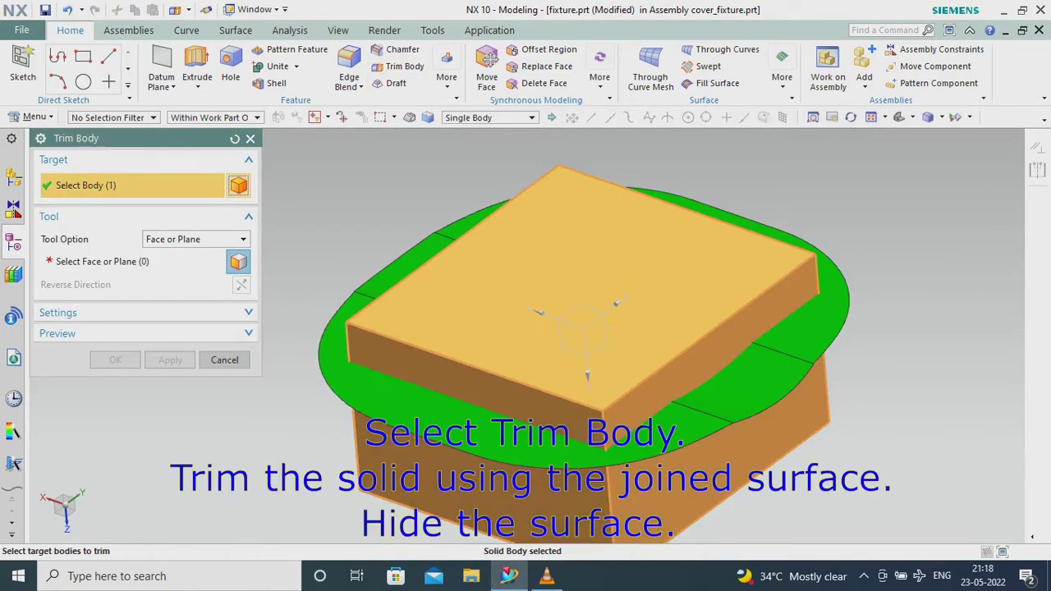
{"action": "left_click", "coordinate": [345, 370]}
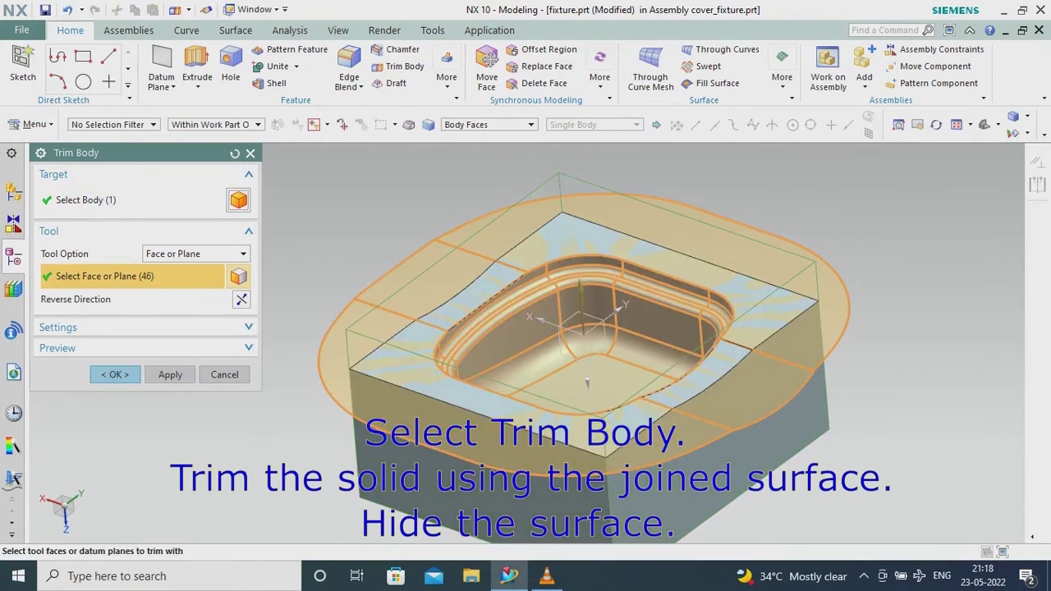
{"action": "key", "text": "Return"}
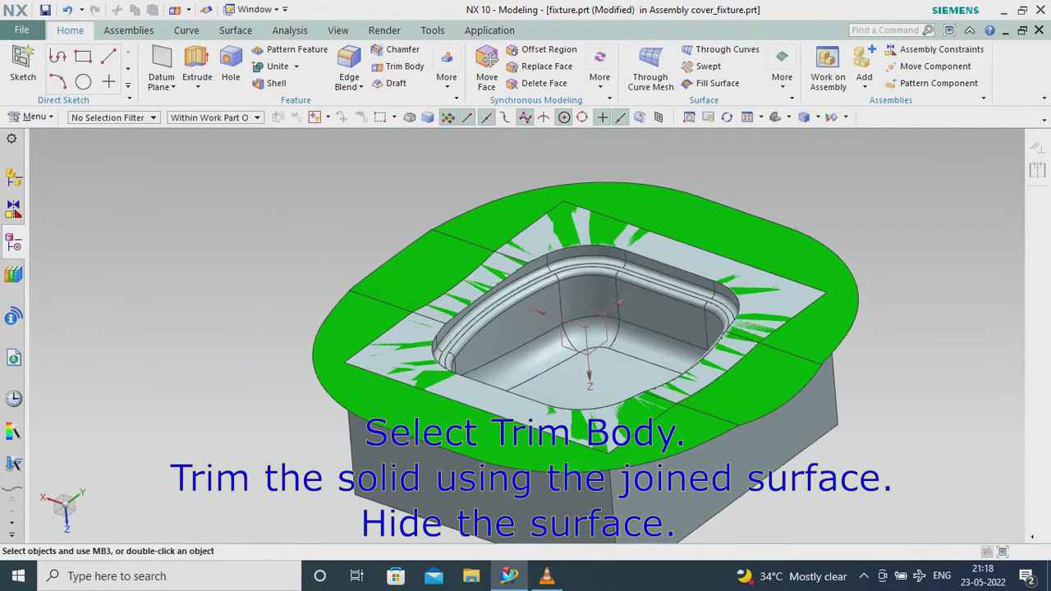
Step: Hide the Sew (68) surface in the Part Navigator
{"action": "left_click", "coordinate": [13, 242]}
{"action": "left_click_drag", "start_coordinate": [246, 215], "coordinate": [245, 415]}
{"action": "left_click", "coordinate": [103, 435]}
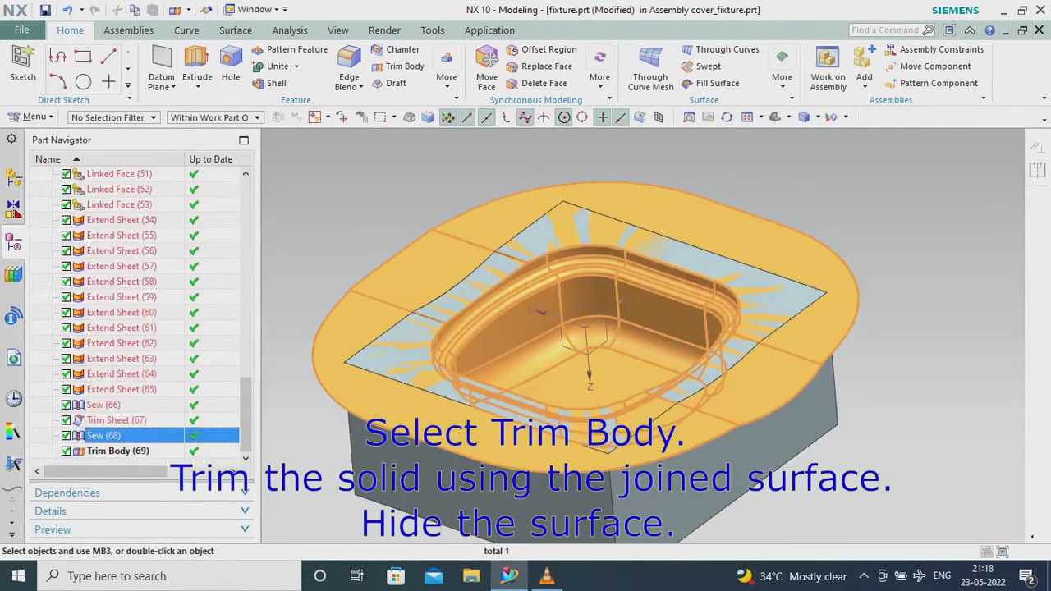
{"action": "right_click", "coordinate": [102, 435]}
{"action": "left_click", "coordinate": [128, 36]}
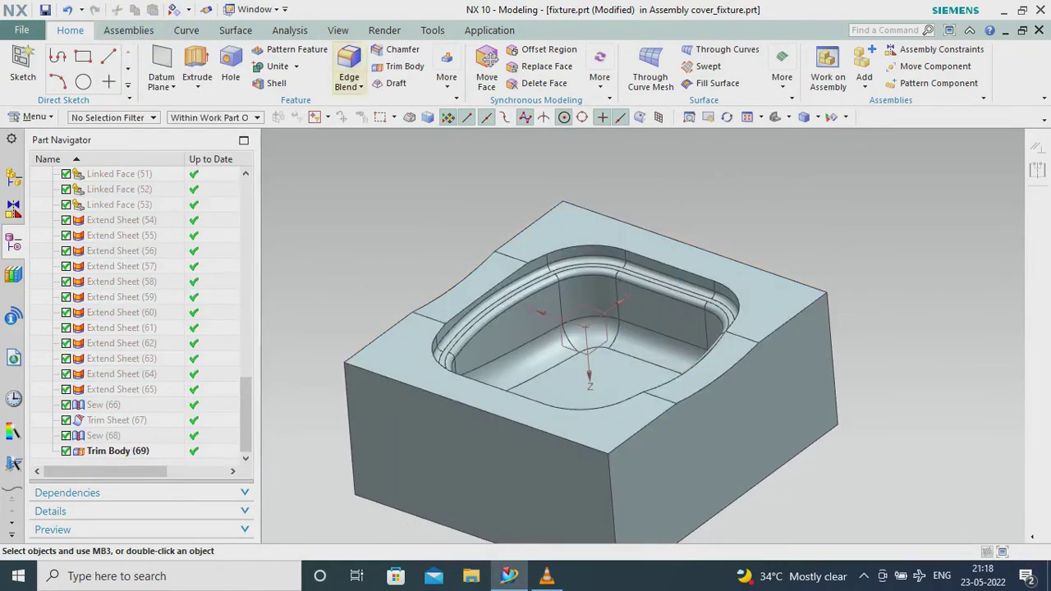
{"action": "left_click", "coordinate": [447, 72]}
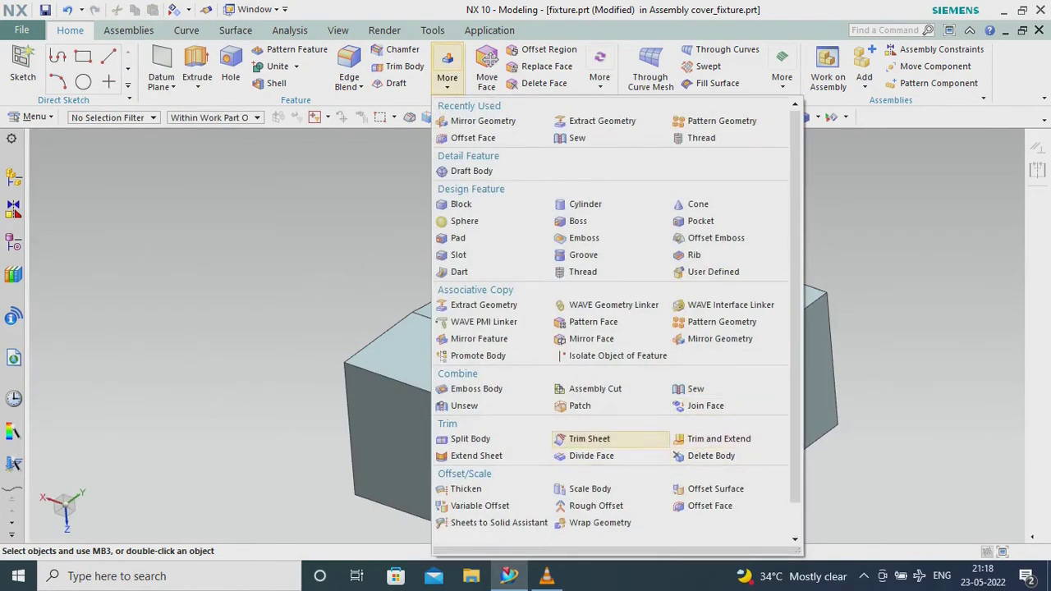
Step: Offset the cavity's blend faces by -3 mm with Offset Face
{"action": "left_click", "coordinate": [710, 505]}
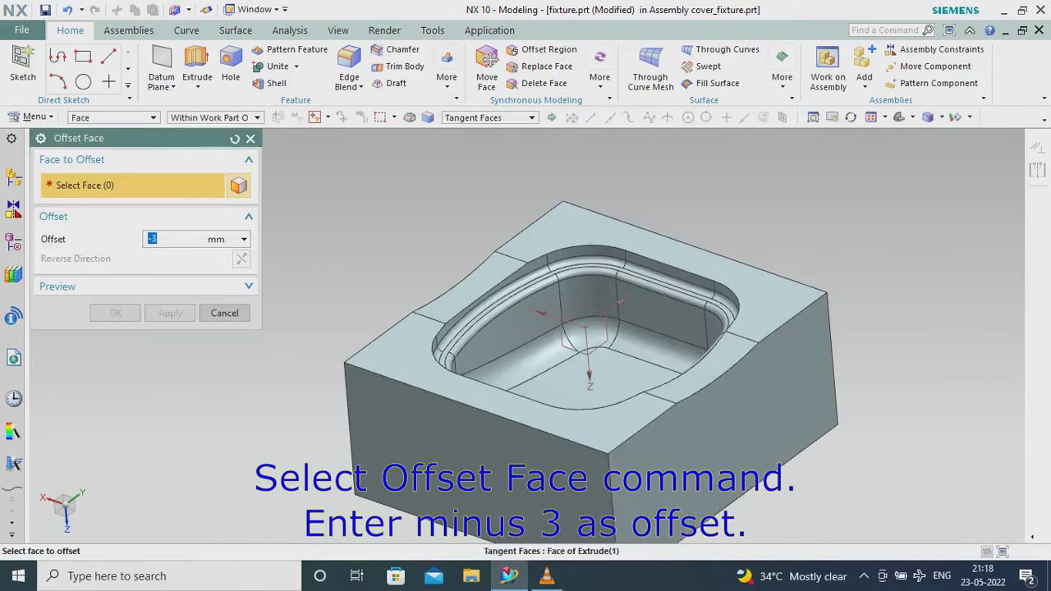
{"action": "left_click", "coordinate": [721, 304]}
{"action": "left_click", "coordinate": [115, 313]}
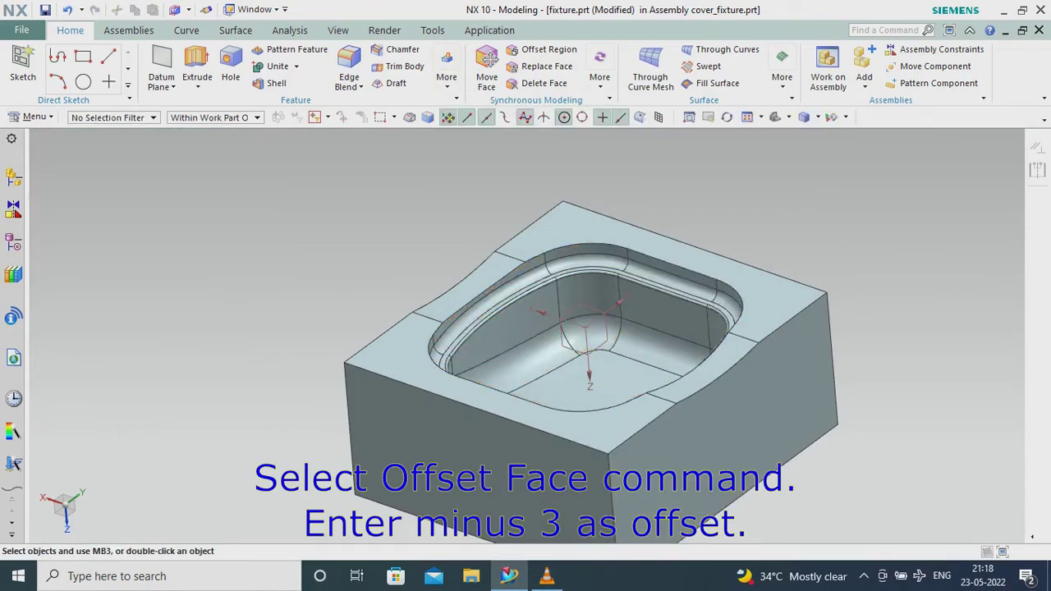
Step: Blend the block's four vertical corner edges with a 40 mm radius
{"action": "left_click", "coordinate": [349, 72]}
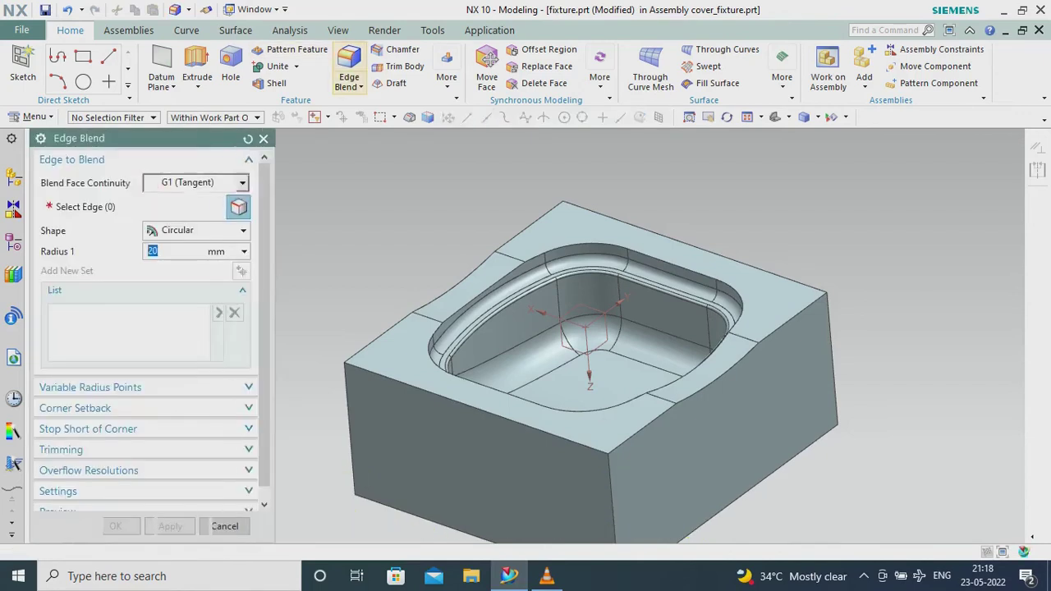
{"action": "left_click", "coordinate": [353, 427]}
{"action": "left_click", "coordinate": [612, 505]}
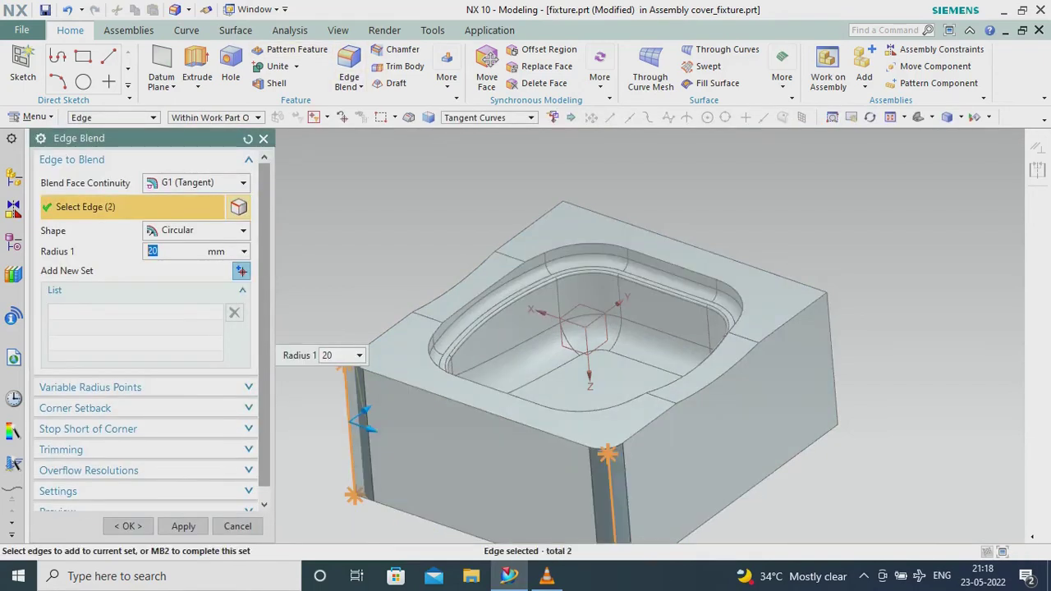
{"action": "left_click", "coordinate": [831, 361]}
{"action": "middle_click_drag", "start_coordinate": [831, 361], "coordinate": [739, 271]}
{"action": "left_click", "coordinate": [607, 215]}
{"action": "mouse_move", "coordinate": [533, 344]}
{"action": "middle_mouse_down"}
{"action": "mouse_move", "coordinate": [542, 329]}
{"action": "mouse_move", "coordinate": [526, 353]}
{"action": "mouse_move", "coordinate": [487, 362]}
{"action": "middle_mouse_up"}
{"action": "key", "text": "Return"}
{"action": "key", "text": "Return"}
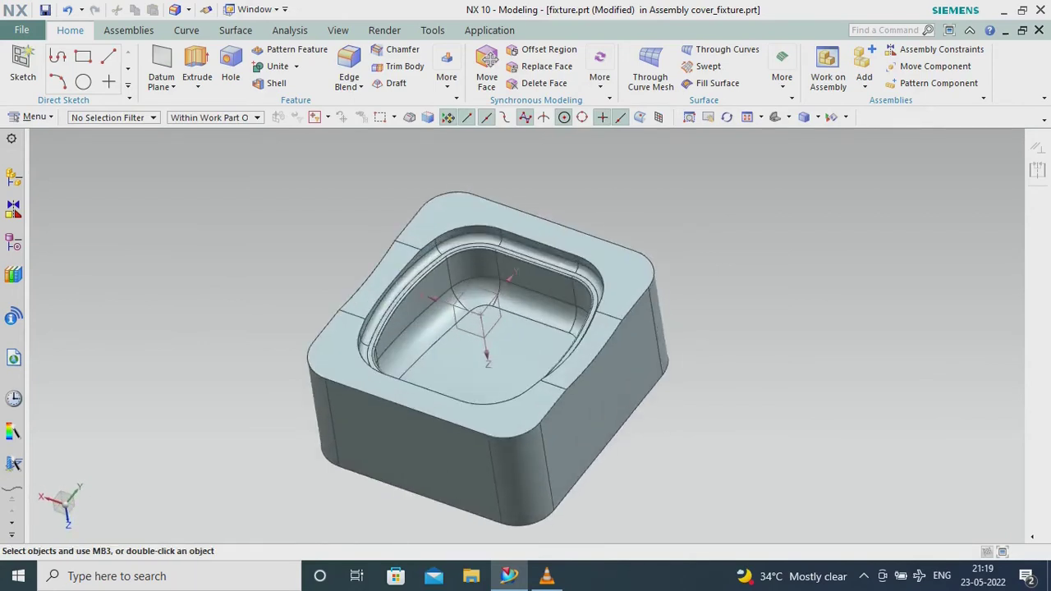
{"action": "left_click", "coordinate": [13, 242]}
Step: Make the cover_fixture assembly the work part in the Assembly Navigator
{"action": "left_click", "coordinate": [13, 178]}
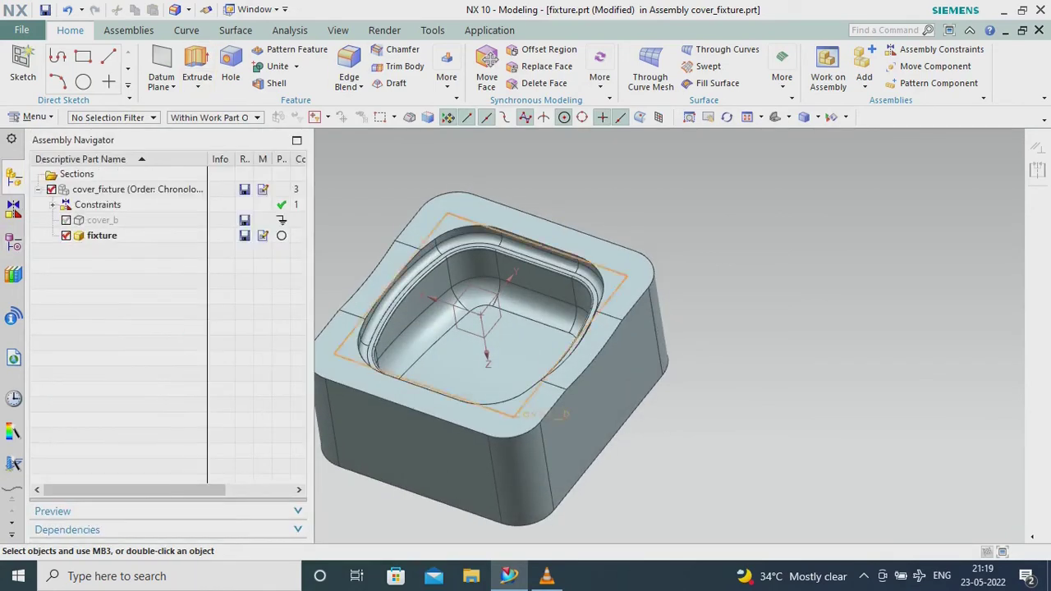
{"action": "right_click", "coordinate": [143, 189]}
{"action": "left_click", "coordinate": [197, 223]}
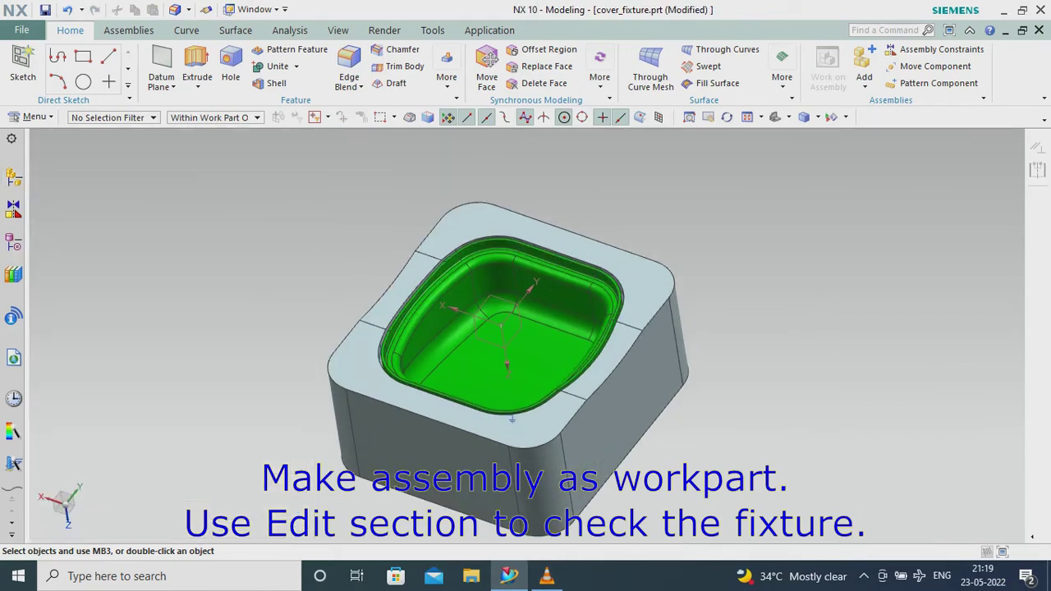
{"action": "middle_click_drag", "start_coordinate": [509, 345], "coordinate": [509, 377]}
Step: Section the assembly, sliding the plane through the cavity along two different axes
{"action": "left_click", "coordinate": [337, 30]}
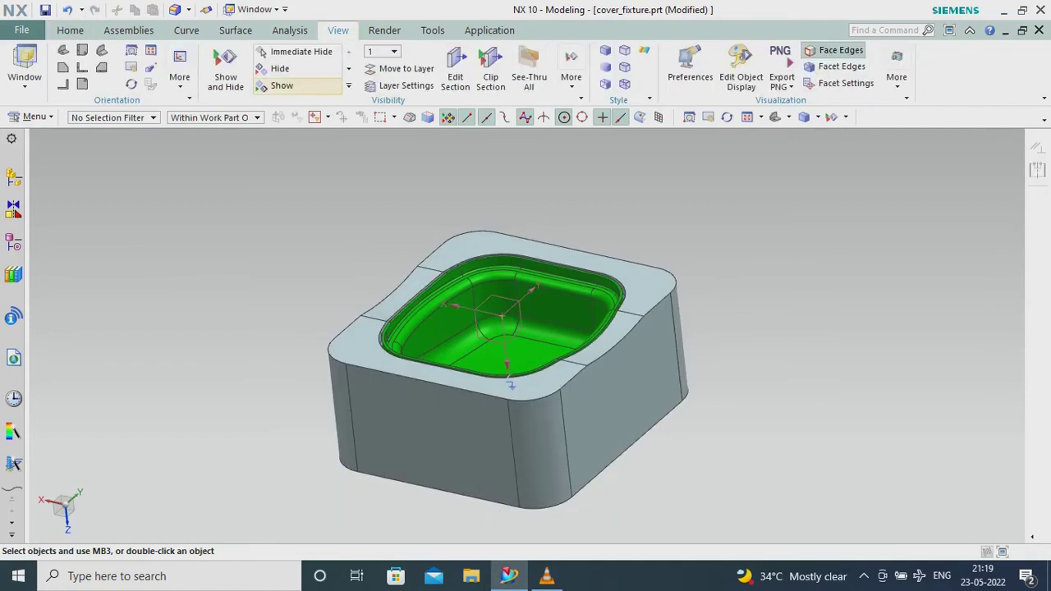
{"action": "left_click", "coordinate": [455, 76]}
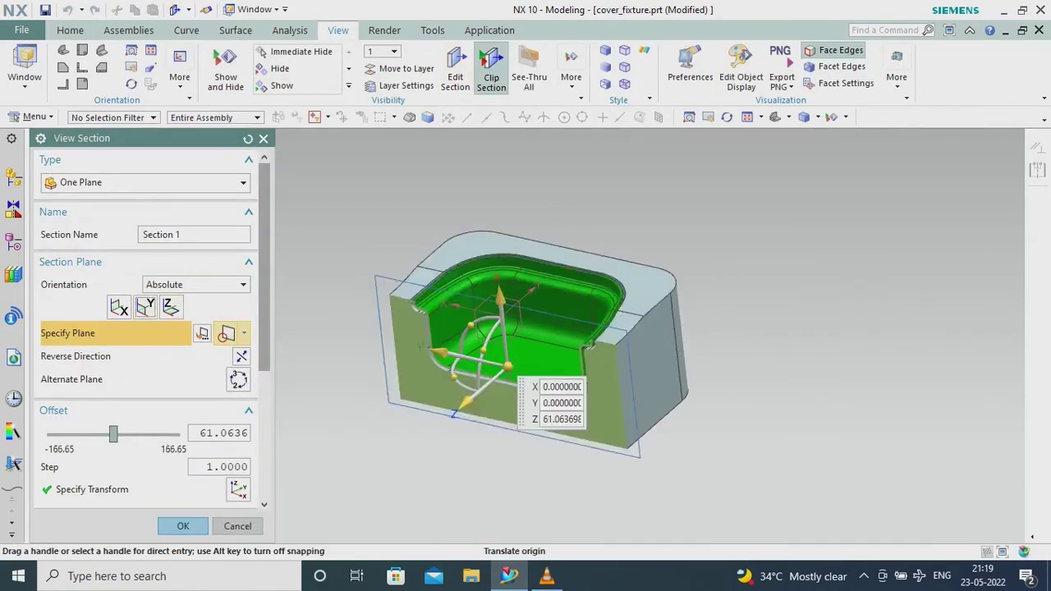
{"action": "left_click", "coordinate": [145, 307]}
{"action": "scroll", "coordinate": [485, 355], "scroll_direction": "up", "scroll_amount": 2}
{"action": "scroll", "coordinate": [485, 355], "scroll_direction": "up", "scroll_amount": 1}
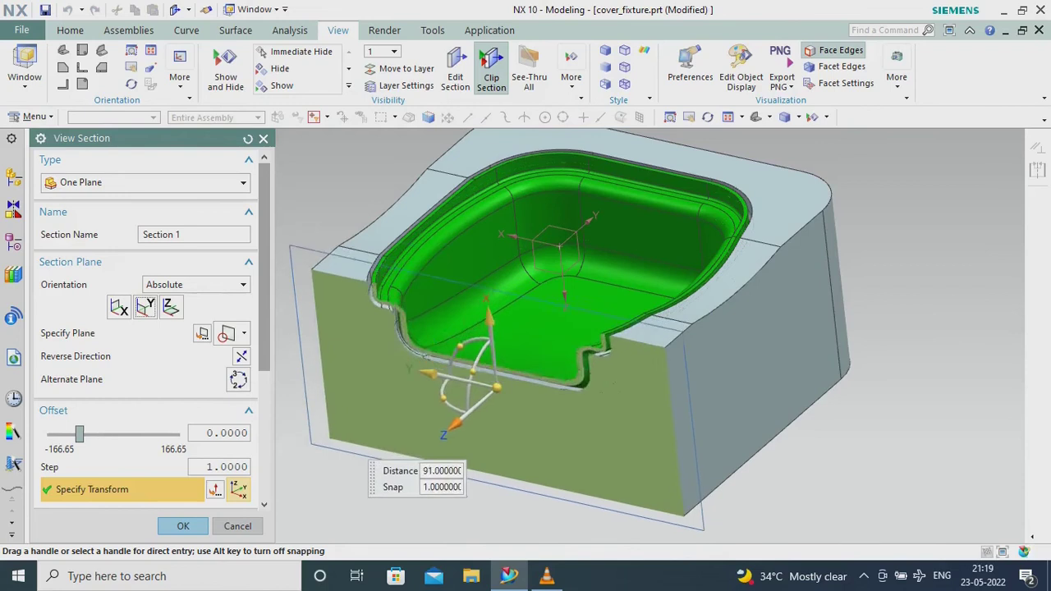
{"action": "left_click_drag", "start_coordinate": [79, 435], "coordinate": [119, 436]}
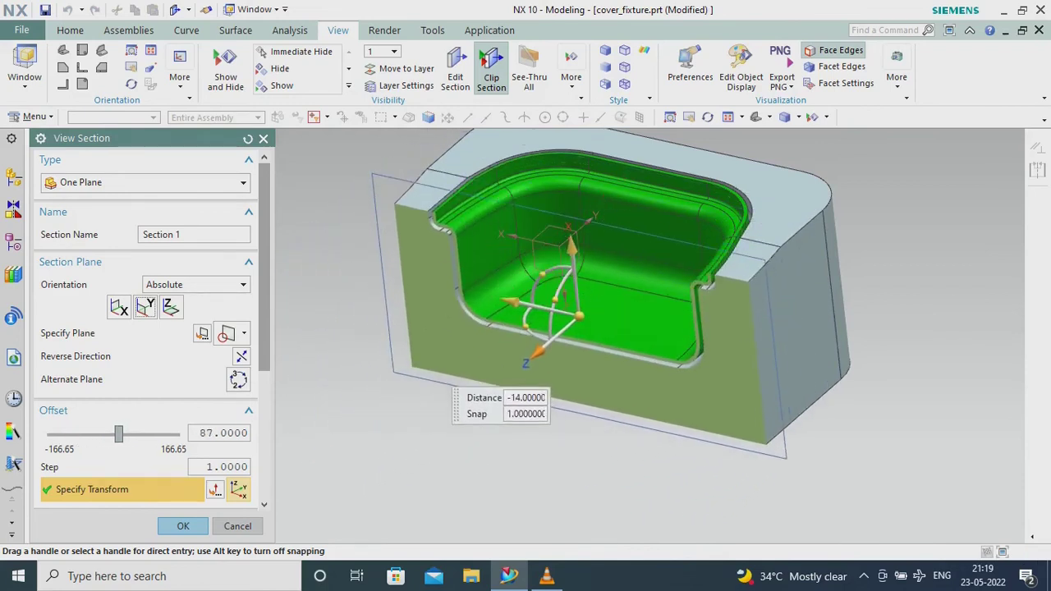
{"action": "left_click", "coordinate": [580, 315]}
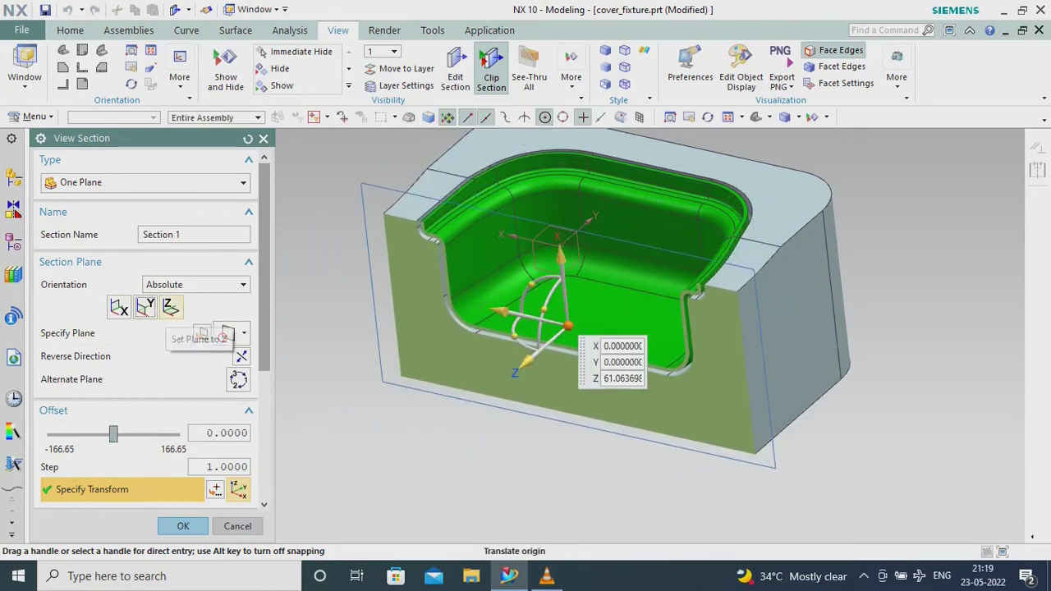
{"action": "left_click", "coordinate": [119, 306]}
{"action": "scroll", "coordinate": [493, 313], "scroll_direction": "up", "scroll_amount": 4}
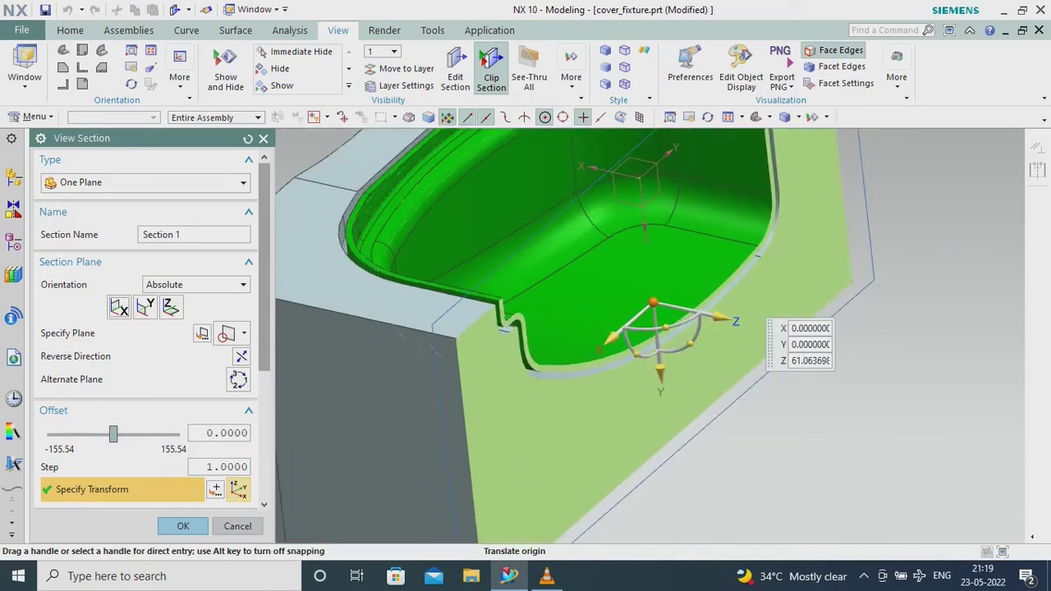
{"action": "mouse_move", "coordinate": [661, 316]}
{"action": "left_mouse_down"}
{"action": "mouse_move", "coordinate": [903, 359]}
{"action": "mouse_move", "coordinate": [844, 346]}
{"action": "left_mouse_up"}
{"action": "left_click", "coordinate": [237, 526]}
{"action": "scroll", "coordinate": [493, 369], "scroll_direction": "down", "scroll_amount": 3}
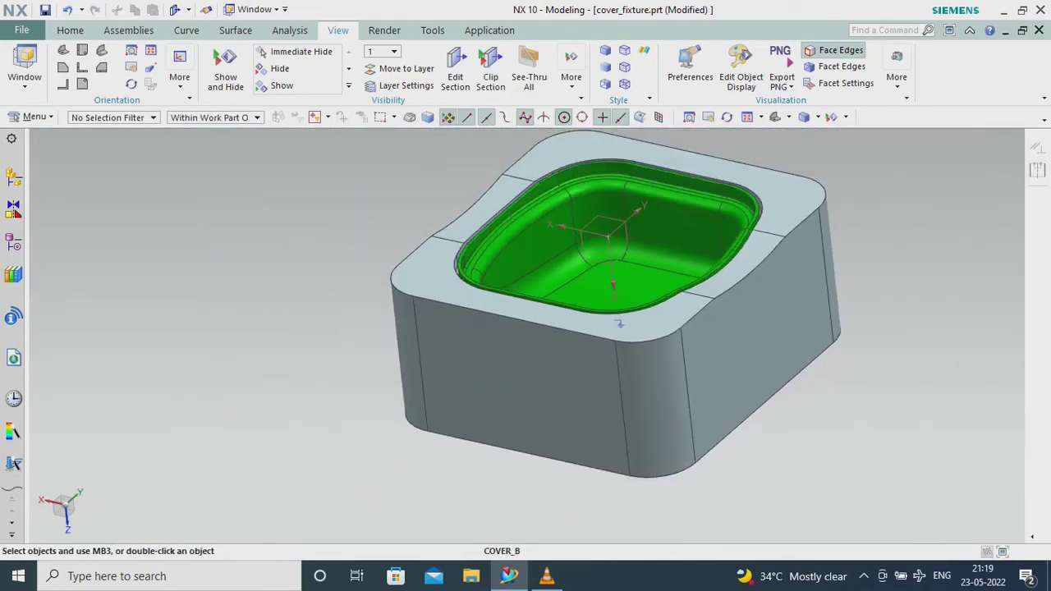